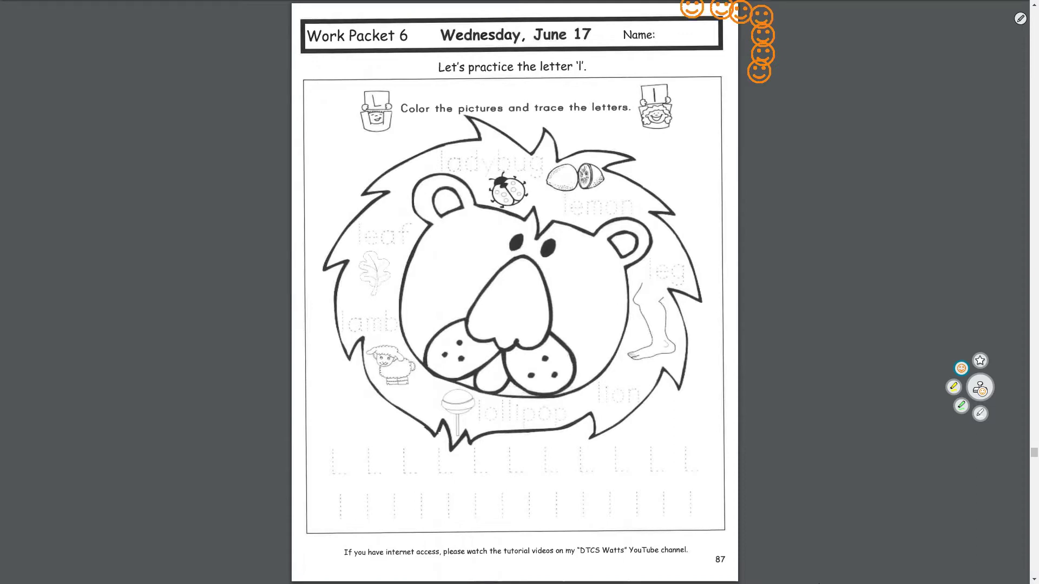
# - Highlight the header's date, Work Packet 6 and Name line in green
pyautogui.click(961, 405)
pyautogui.moveTo(439, 35); pyautogui.dragTo(597, 35)
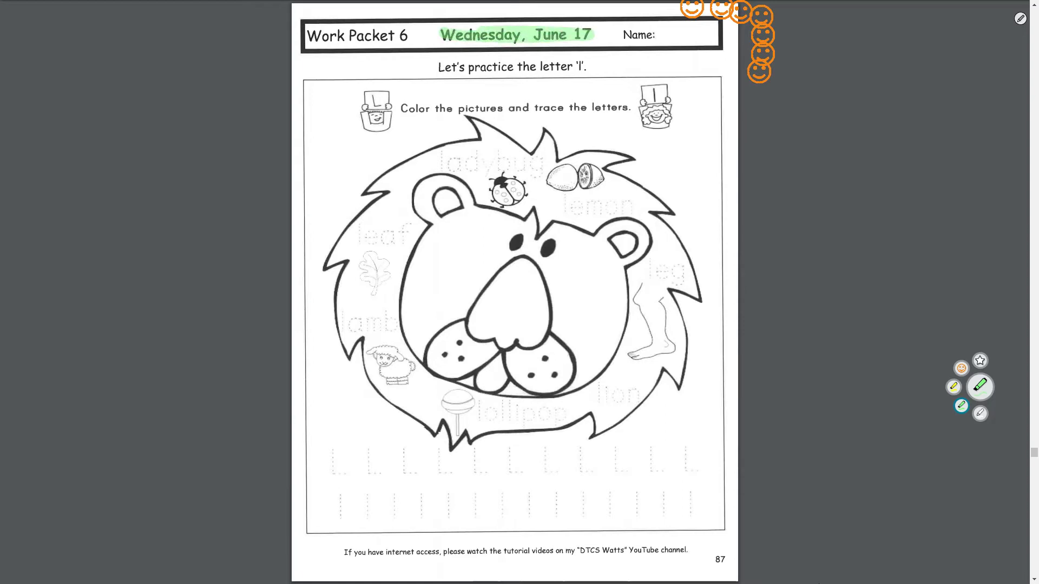
pyautogui.moveTo(413, 36); pyautogui.dragTo(298, 38)
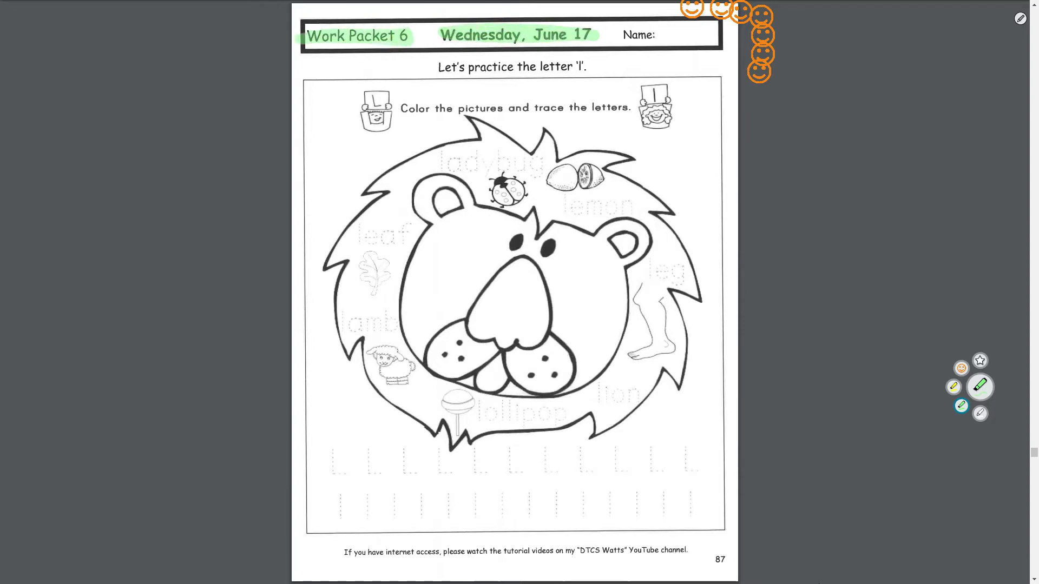
pyautogui.moveTo(623, 34); pyautogui.dragTo(716, 35)
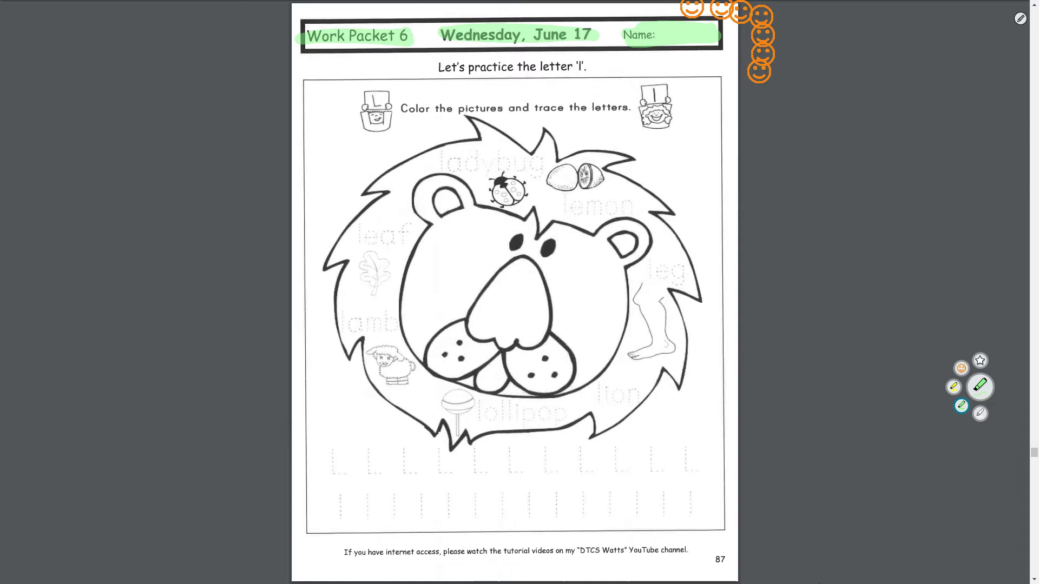
# - Highlight the letter practice title, instruction line and both L sign cards in yellow
pyautogui.click(953, 386)
pyautogui.moveTo(434, 67); pyautogui.dragTo(590, 66)
pyautogui.moveTo(373, 95)
pyautogui.mouseDown()
pyautogui.moveTo(376, 110)
pyautogui.moveTo(632, 106)
pyautogui.mouseUp()
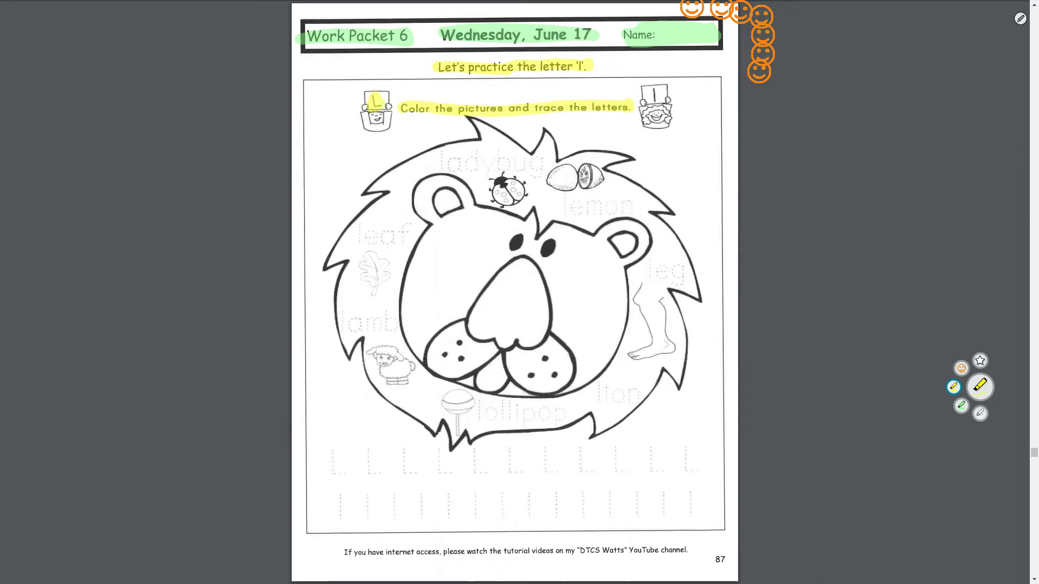
pyautogui.moveTo(361, 100)
pyautogui.mouseDown()
pyautogui.moveTo(387, 87)
pyautogui.moveTo(363, 108)
pyautogui.mouseUp()
pyautogui.moveTo(646, 81); pyautogui.dragTo(669, 103)
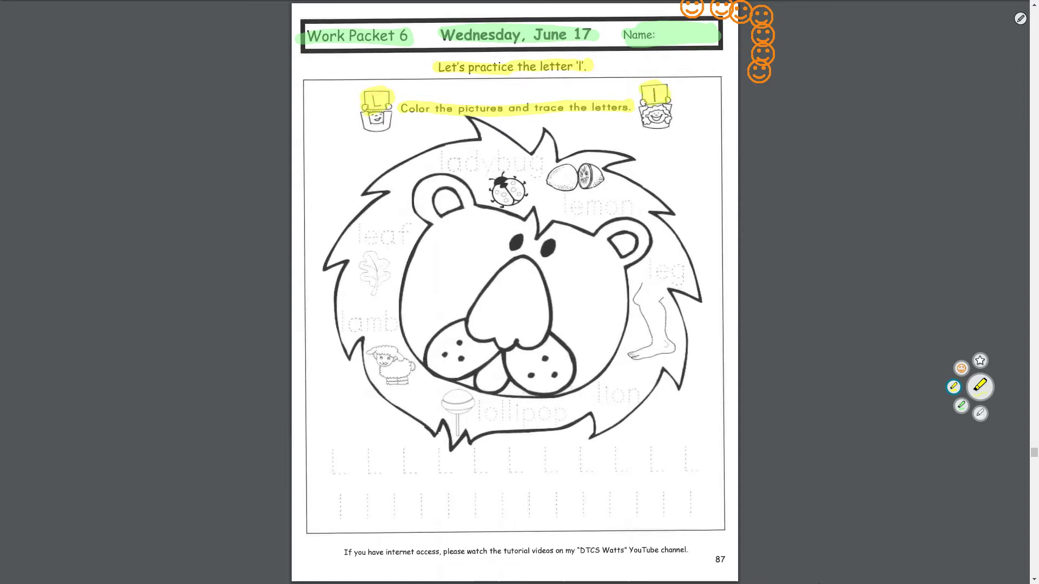
pyautogui.click(980, 387)
# - Trace 'ladybug' and 'lemon' in black ink, erasing a mistaken n in lemon
pyautogui.moveTo(459, 159)
pyautogui.mouseDown()
pyautogui.moveTo(447, 165)
pyautogui.moveTo(478, 165)
pyautogui.moveTo(484, 183)
pyautogui.moveTo(543, 170)
pyautogui.moveTo(530, 177)
pyautogui.mouseUp()
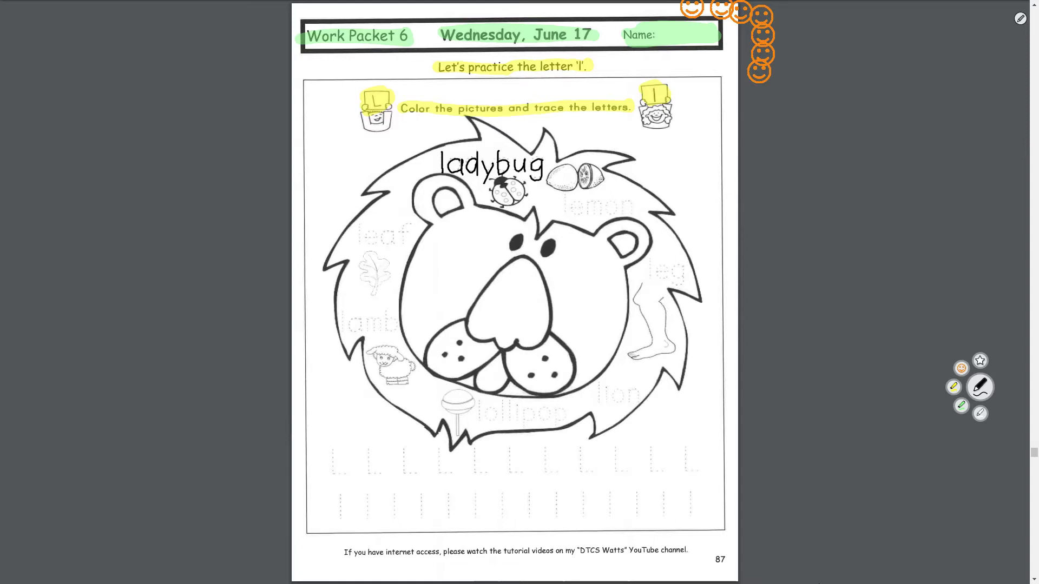
pyautogui.moveTo(565, 197)
pyautogui.mouseDown()
pyautogui.moveTo(565, 215)
pyautogui.moveTo(583, 209)
pyautogui.moveTo(573, 204)
pyautogui.moveTo(589, 216)
pyautogui.moveTo(601, 203)
pyautogui.mouseUp()
pyautogui.click(980, 386)
pyautogui.moveTo(603, 208); pyautogui.dragTo(590, 211)
pyautogui.click(980, 387)
pyautogui.moveTo(587, 204)
pyautogui.mouseDown()
pyautogui.moveTo(596, 215)
pyautogui.moveTo(615, 204)
pyautogui.moveTo(632, 215)
pyautogui.mouseUp()
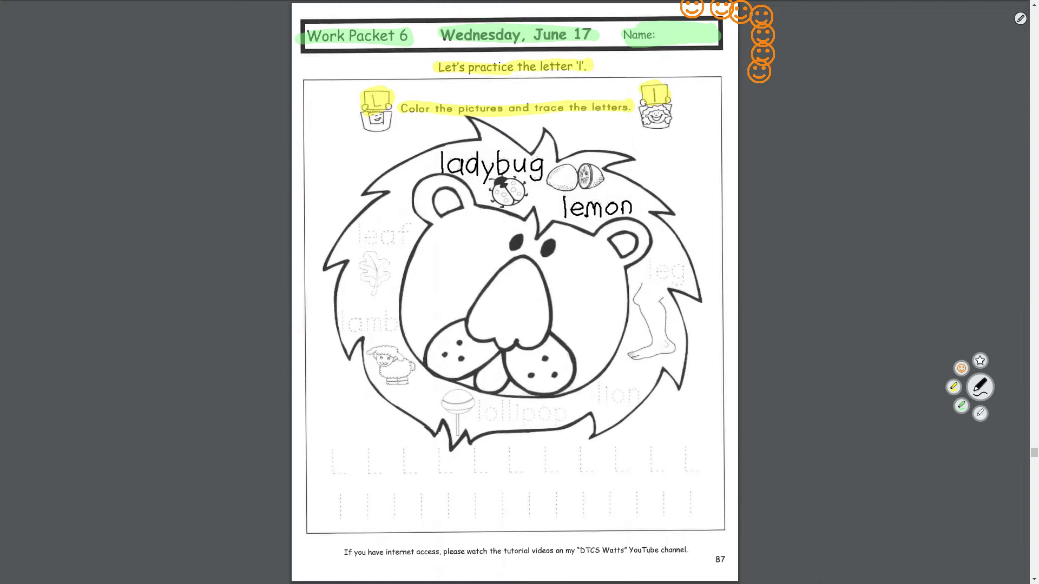
# - Trace the words leg, lion, lollipop, lamb and leaf in black ink
pyautogui.moveTo(651, 257)
pyautogui.mouseDown()
pyautogui.moveTo(651, 272)
pyautogui.moveTo(683, 268)
pyautogui.moveTo(673, 284)
pyautogui.mouseUp()
pyautogui.moveTo(599, 383)
pyautogui.mouseDown()
pyautogui.moveTo(606, 402)
pyautogui.moveTo(640, 393)
pyautogui.mouseUp()
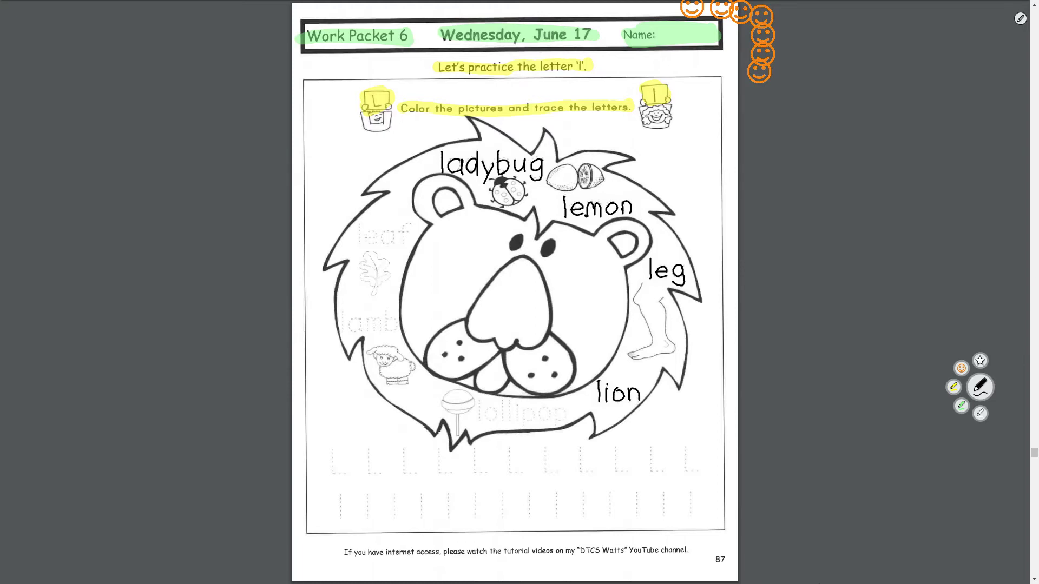
pyautogui.moveTo(457, 413)
pyautogui.mouseDown()
pyautogui.moveTo(458, 430)
pyautogui.moveTo(489, 422)
pyautogui.moveTo(493, 409)
pyautogui.moveTo(525, 427)
pyautogui.moveTo(549, 409)
pyautogui.moveTo(557, 429)
pyautogui.moveTo(558, 417)
pyautogui.mouseUp()
pyautogui.moveTo(389, 372); pyautogui.dragTo(400, 372)
pyautogui.moveTo(343, 313)
pyautogui.mouseDown()
pyautogui.moveTo(342, 328)
pyautogui.moveTo(360, 323)
pyautogui.mouseUp()
pyautogui.moveTo(361, 316); pyautogui.dragTo(367, 332)
pyautogui.moveTo(368, 324)
pyautogui.mouseDown()
pyautogui.moveTo(397, 330)
pyautogui.moveTo(390, 323)
pyautogui.mouseUp()
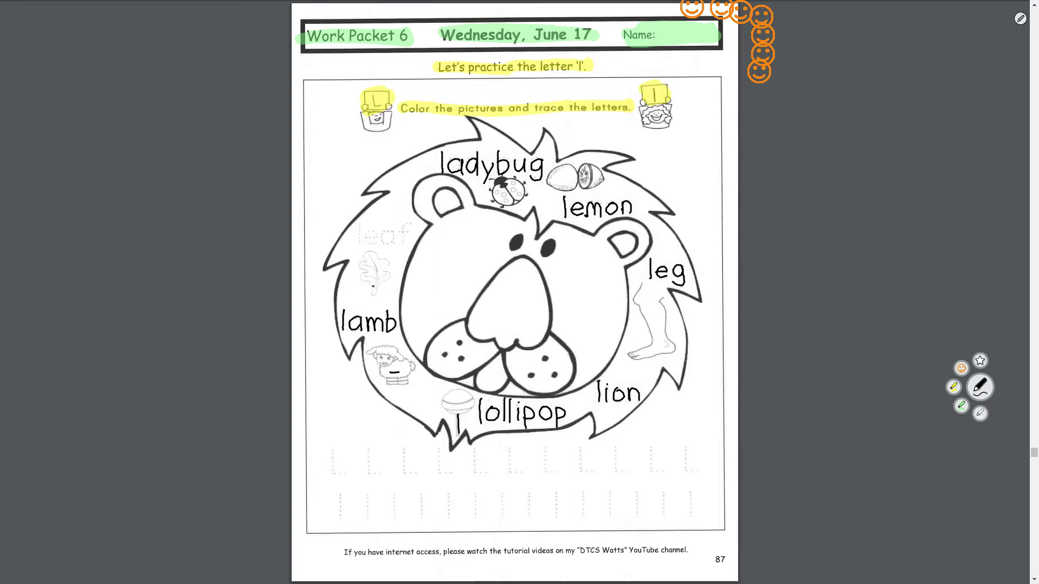
pyautogui.moveTo(372, 286); pyautogui.dragTo(377, 293)
pyautogui.moveTo(359, 228)
pyautogui.mouseDown()
pyautogui.moveTo(360, 245)
pyautogui.moveTo(367, 233)
pyautogui.moveTo(374, 247)
pyautogui.moveTo(396, 247)
pyautogui.moveTo(410, 233)
pyautogui.mouseUp()
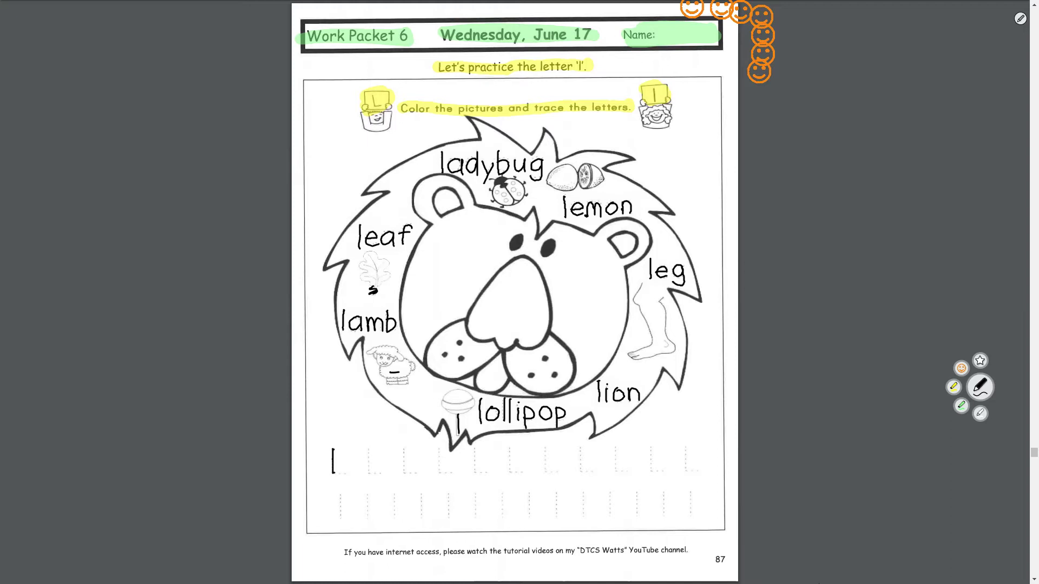
# - Trace capital and lowercase l letters, then erase all ink, smileys and highlights from page 87
pyautogui.moveTo(334, 473)
pyautogui.mouseDown()
pyautogui.moveTo(405, 464)
pyautogui.moveTo(404, 474)
pyautogui.moveTo(475, 472)
pyautogui.mouseUp()
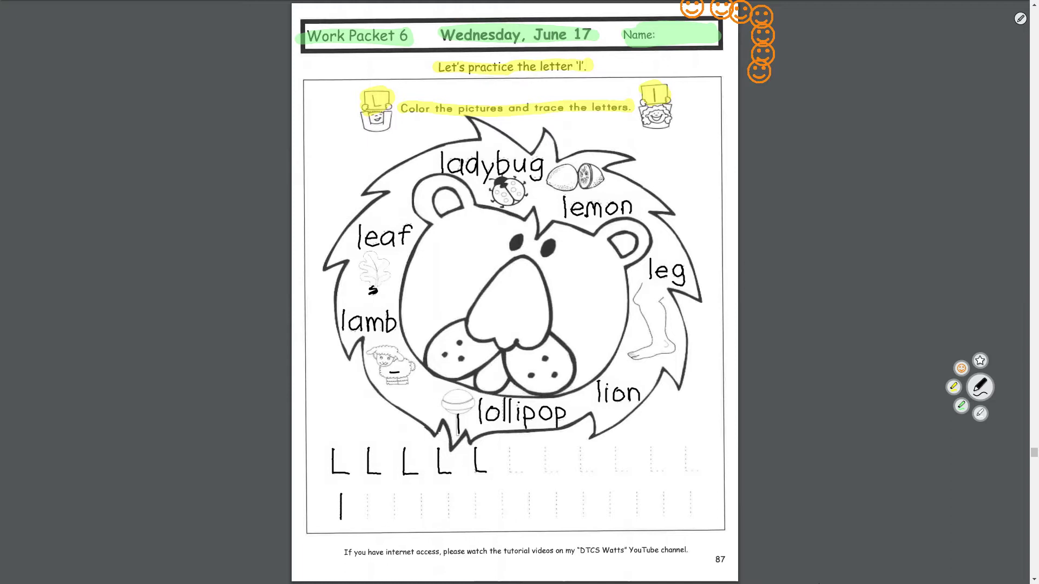
pyautogui.moveTo(368, 494)
pyautogui.mouseDown()
pyautogui.moveTo(368, 515)
pyautogui.moveTo(422, 512)
pyautogui.moveTo(424, 521)
pyautogui.mouseUp()
pyautogui.moveTo(297, 520); pyautogui.dragTo(550, 510)
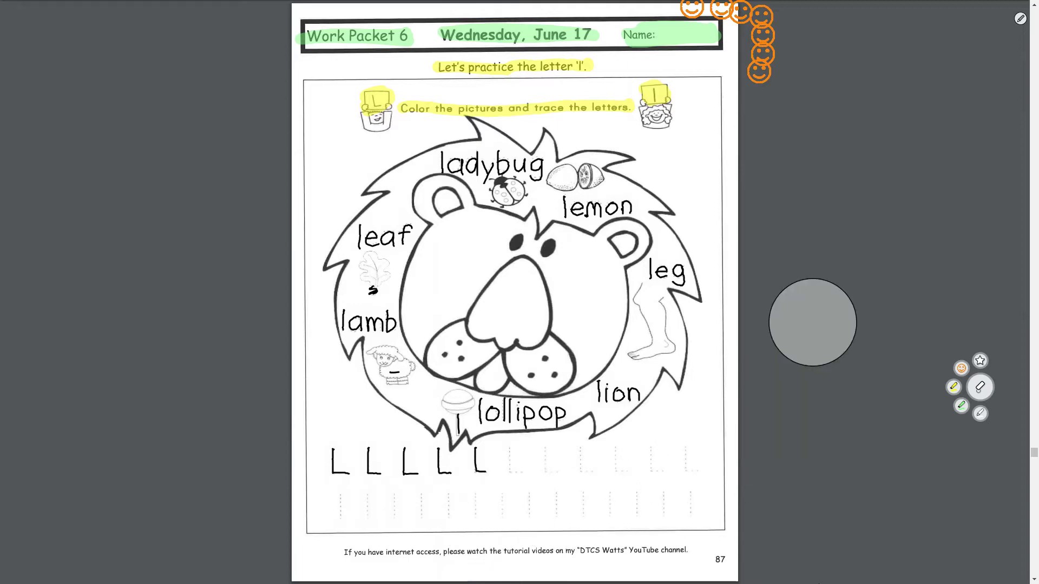
pyautogui.moveTo(820, 299)
pyautogui.mouseDown()
pyautogui.moveTo(786, 81)
pyautogui.moveTo(723, 27)
pyautogui.moveTo(436, 17)
pyautogui.moveTo(195, 170)
pyautogui.mouseUp()
pyautogui.press('Delete')
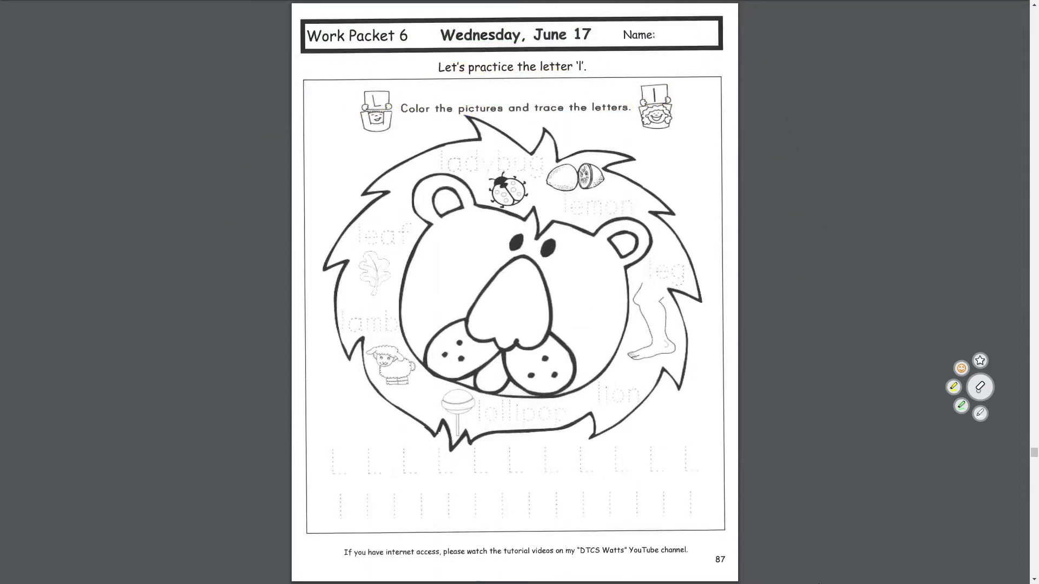
# - On page 88, green-highlight the instruction lines, boat sentence 1 and the whale-and-boy picture
pyautogui.click(980, 388)
pyautogui.scroll(-6, 515, 292)
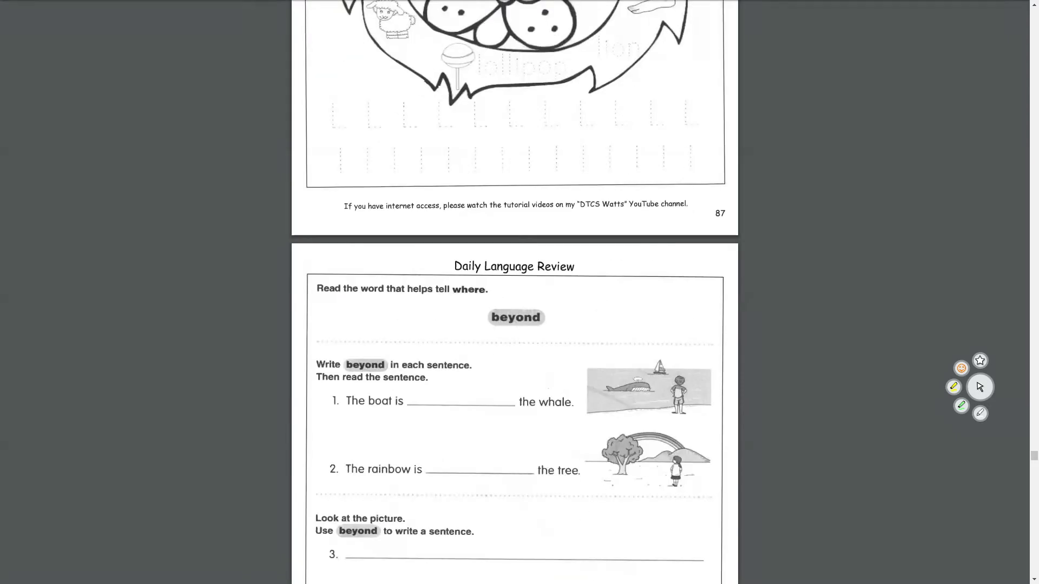
pyautogui.scroll(-4, 514, 293)
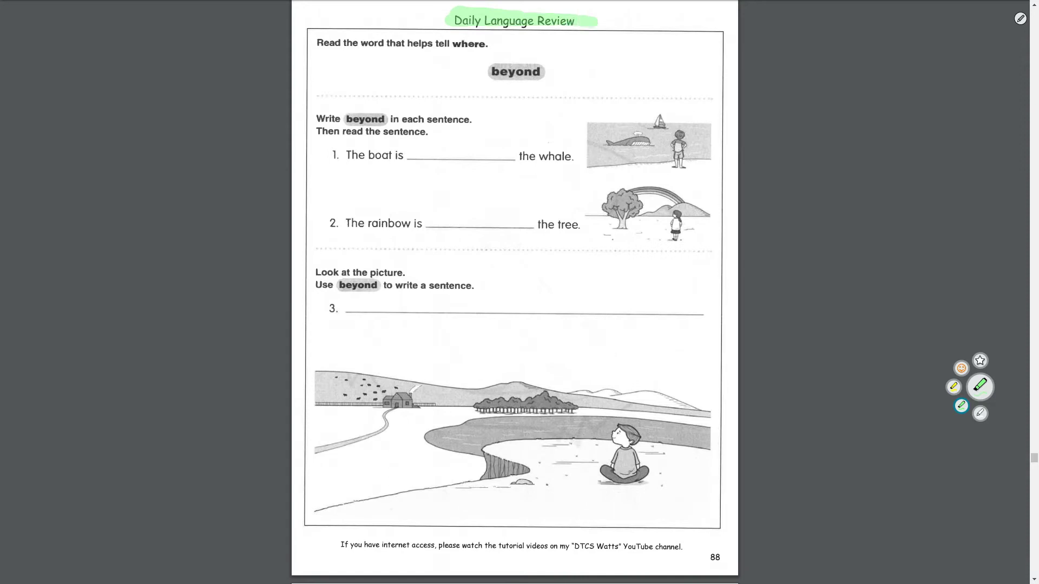
pyautogui.moveTo(314, 42)
pyautogui.mouseDown()
pyautogui.moveTo(507, 42)
pyautogui.moveTo(498, 71)
pyautogui.moveTo(562, 73)
pyautogui.moveTo(474, 68)
pyautogui.moveTo(518, 80)
pyautogui.mouseUp()
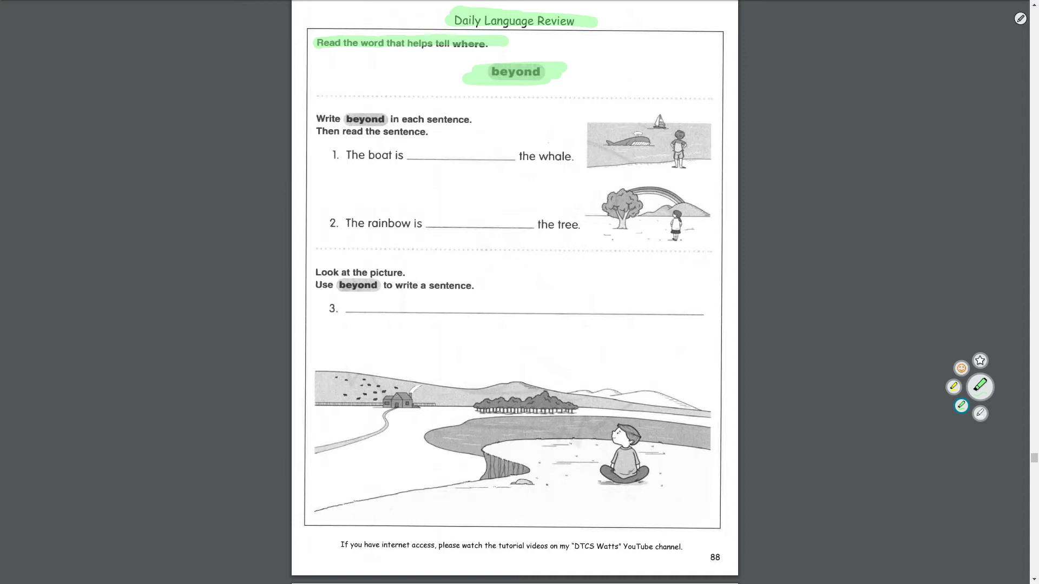
pyautogui.moveTo(314, 115); pyautogui.dragTo(486, 119)
pyautogui.moveTo(318, 131); pyautogui.dragTo(436, 131)
pyautogui.moveTo(329, 154); pyautogui.dragTo(570, 156)
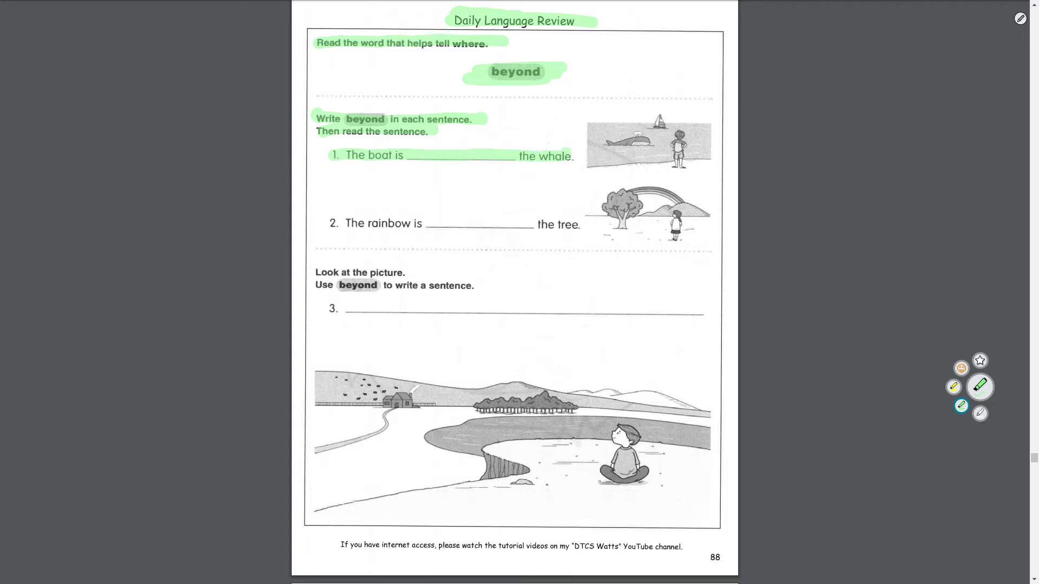
pyautogui.moveTo(639, 164)
pyautogui.mouseDown()
pyautogui.moveTo(697, 165)
pyautogui.moveTo(619, 168)
pyautogui.moveTo(693, 170)
pyautogui.mouseUp()
pyautogui.moveTo(607, 141)
pyautogui.mouseDown()
pyautogui.moveTo(652, 140)
pyautogui.moveTo(673, 118)
pyautogui.moveTo(664, 112)
pyautogui.mouseUp()
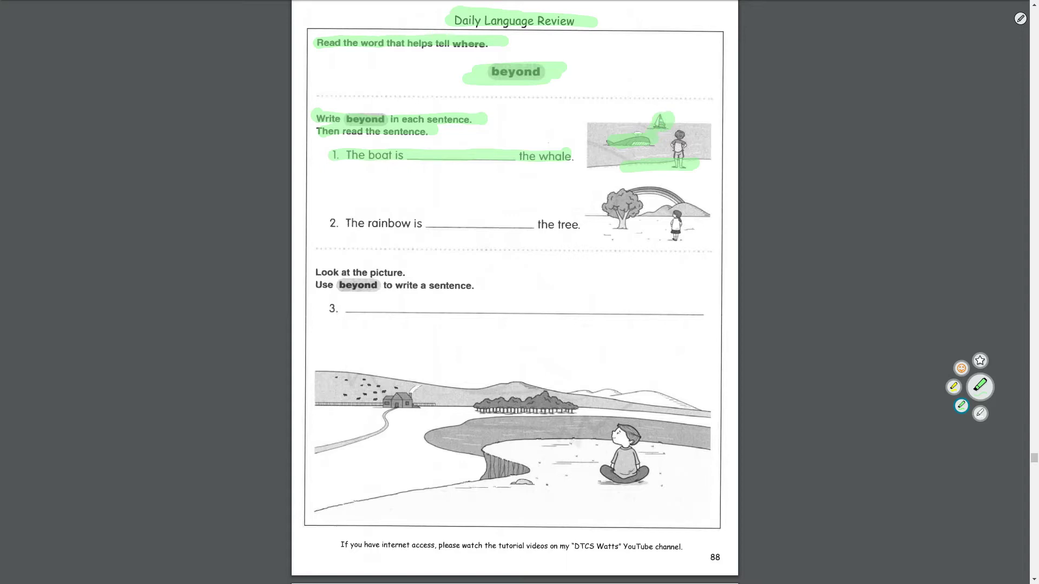
# - Handwrite 'beyond' in the blank of sentence 1 in black ink
pyautogui.press('p')
pyautogui.moveTo(423, 145)
pyautogui.mouseDown()
pyautogui.moveTo(422, 159)
pyautogui.moveTo(441, 159)
pyautogui.mouseUp()
pyautogui.moveTo(439, 154)
pyautogui.mouseDown()
pyautogui.moveTo(441, 168)
pyautogui.moveTo(453, 156)
pyautogui.moveTo(472, 160)
pyautogui.mouseUp()
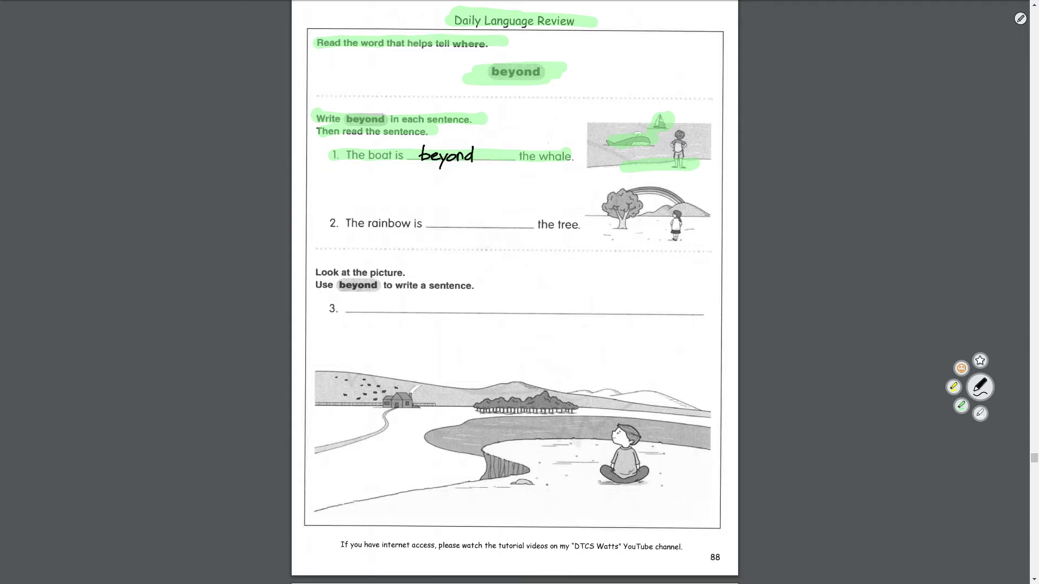
# - Underline sentence 2, mark its tree-and-girl picture, and underline the part 3 instructions
pyautogui.moveTo(329, 231)
pyautogui.mouseDown()
pyautogui.moveTo(461, 220)
pyautogui.moveTo(468, 236)
pyautogui.moveTo(503, 212)
pyautogui.moveTo(583, 233)
pyautogui.mouseUp()
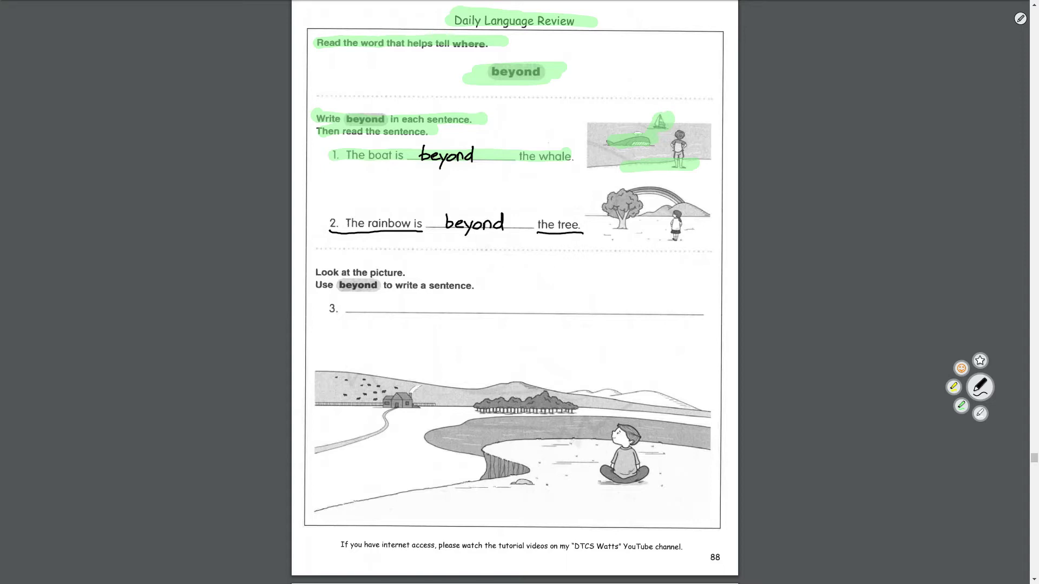
pyautogui.moveTo(661, 243); pyautogui.dragTo(688, 242)
pyautogui.moveTo(613, 230)
pyautogui.mouseDown()
pyautogui.moveTo(675, 215)
pyautogui.moveTo(648, 221)
pyautogui.mouseUp()
pyautogui.moveTo(315, 276); pyautogui.dragTo(410, 278)
pyautogui.moveTo(321, 289); pyautogui.dragTo(486, 291)
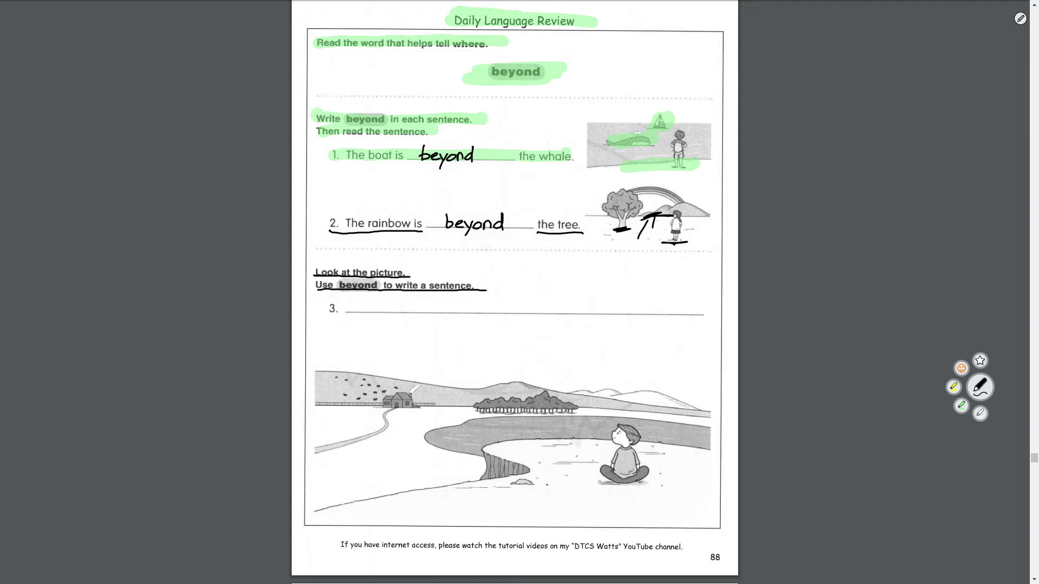
# - Draw an arrow from the sitting boy to the farmhouse in the picture
pyautogui.moveTo(602, 481)
pyautogui.mouseDown()
pyautogui.moveTo(641, 481)
pyautogui.moveTo(603, 485)
pyautogui.mouseUp()
pyautogui.moveTo(611, 436)
pyautogui.mouseDown()
pyautogui.moveTo(508, 429)
pyautogui.moveTo(415, 403)
pyautogui.mouseUp()
pyautogui.moveTo(415, 403)
pyautogui.mouseDown()
pyautogui.moveTo(422, 410)
pyautogui.moveTo(407, 379)
pyautogui.moveTo(398, 389)
pyautogui.mouseUp()
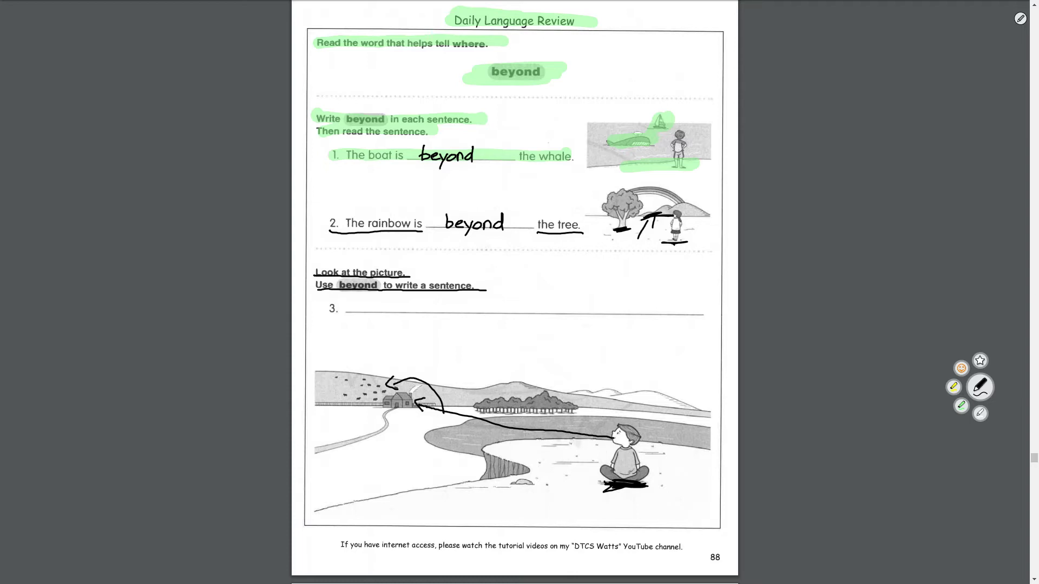
# - Write 'Stew sees cows beyond the house.' on line 3, then erase the stray arrows and top highlights
pyautogui.moveTo(357, 303)
pyautogui.mouseDown()
pyautogui.moveTo(351, 311)
pyautogui.moveTo(549, 306)
pyautogui.moveTo(549, 322)
pyautogui.moveTo(566, 307)
pyautogui.moveTo(709, 313)
pyautogui.mouseUp()
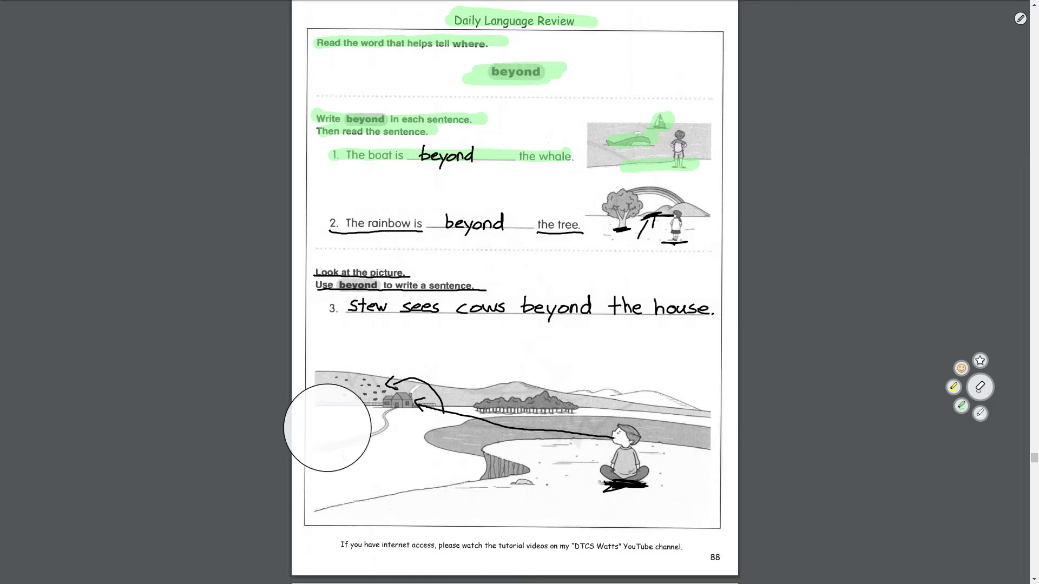
pyautogui.moveTo(325, 429)
pyautogui.mouseDown()
pyautogui.moveTo(487, 452)
pyautogui.moveTo(768, 426)
pyautogui.mouseUp()
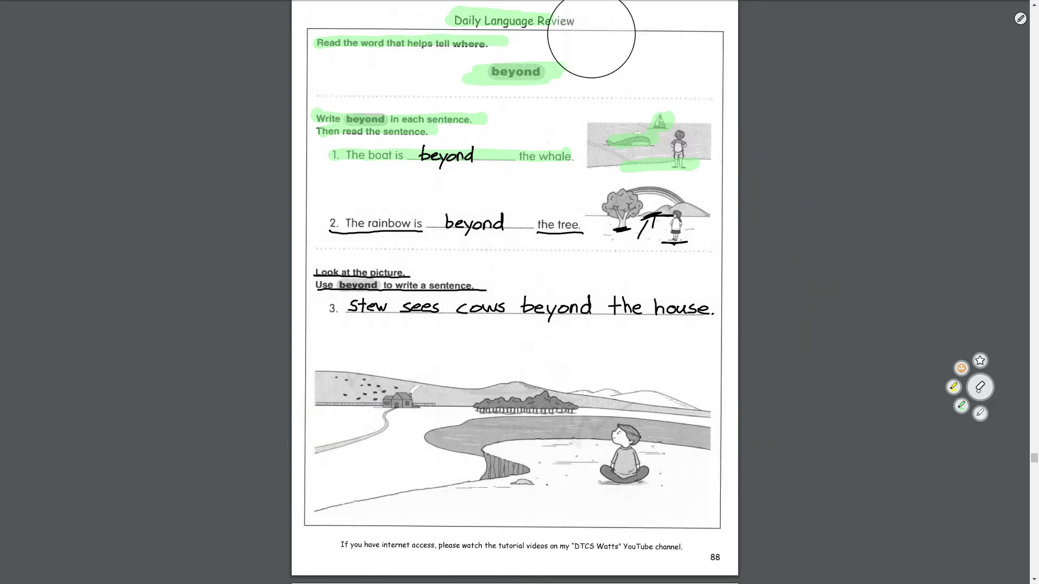
pyautogui.moveTo(624, 42); pyautogui.dragTo(227, 109)
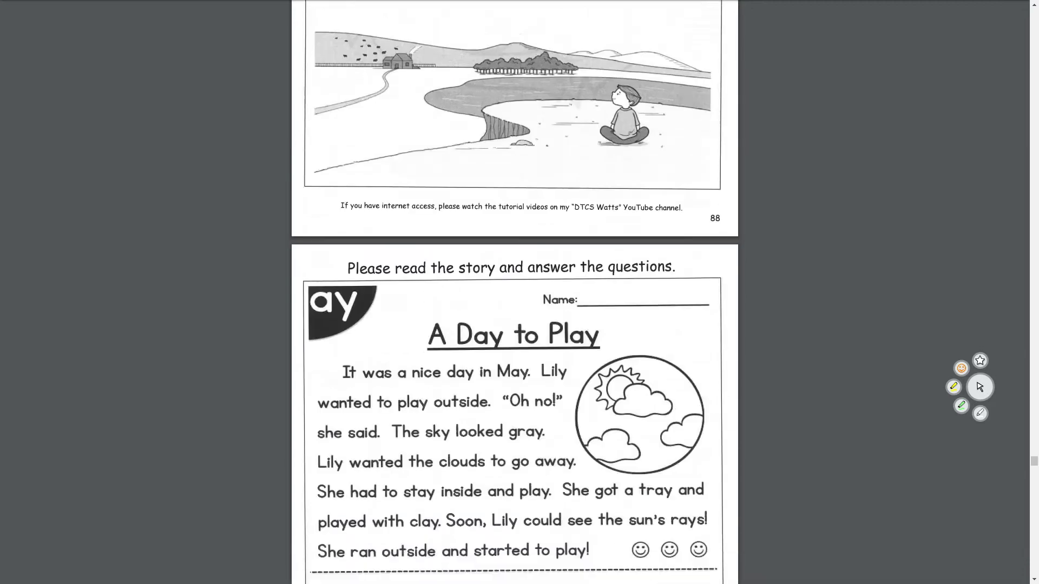
pyautogui.scroll(-2, 514, 292)
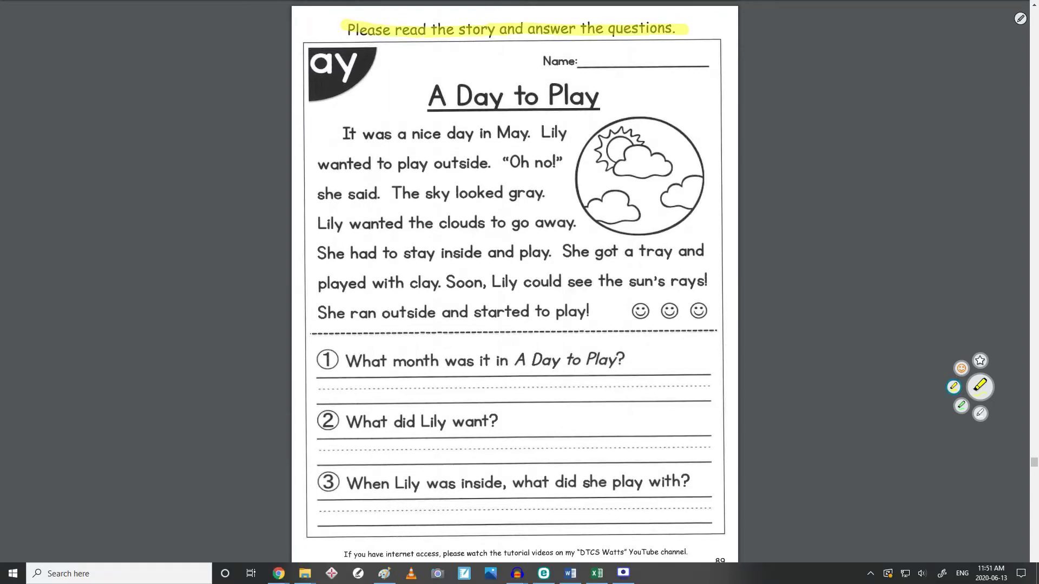
# - Highlight the ay logo and the words day, play and gray in yellow
pyautogui.moveTo(308, 66)
pyautogui.mouseDown()
pyautogui.moveTo(355, 77)
pyautogui.moveTo(357, 51)
pyautogui.moveTo(366, 58)
pyautogui.mouseUp()
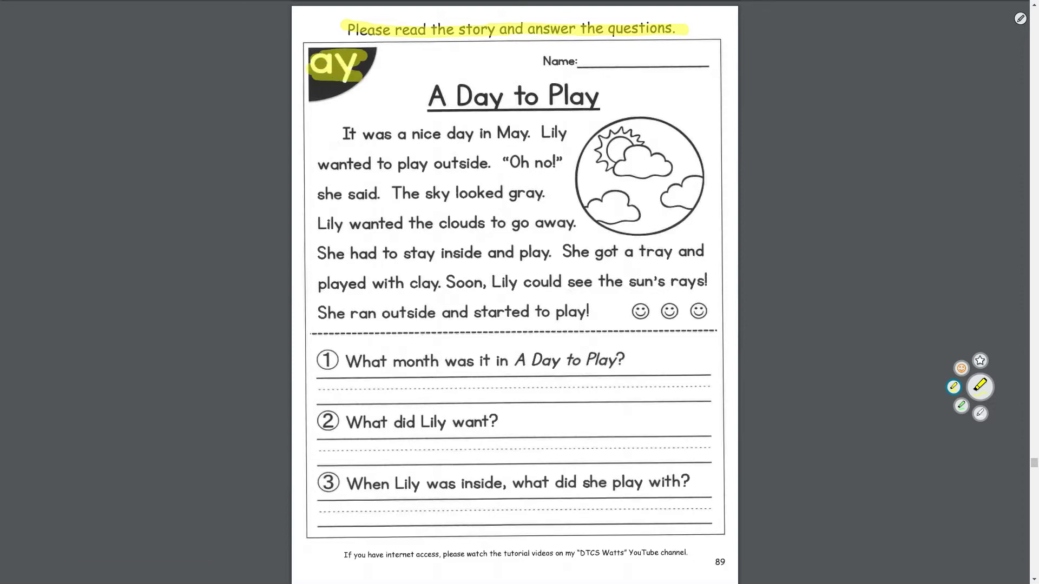
pyautogui.moveTo(354, 77); pyautogui.dragTo(345, 86)
pyautogui.moveTo(447, 134); pyautogui.dragTo(528, 133)
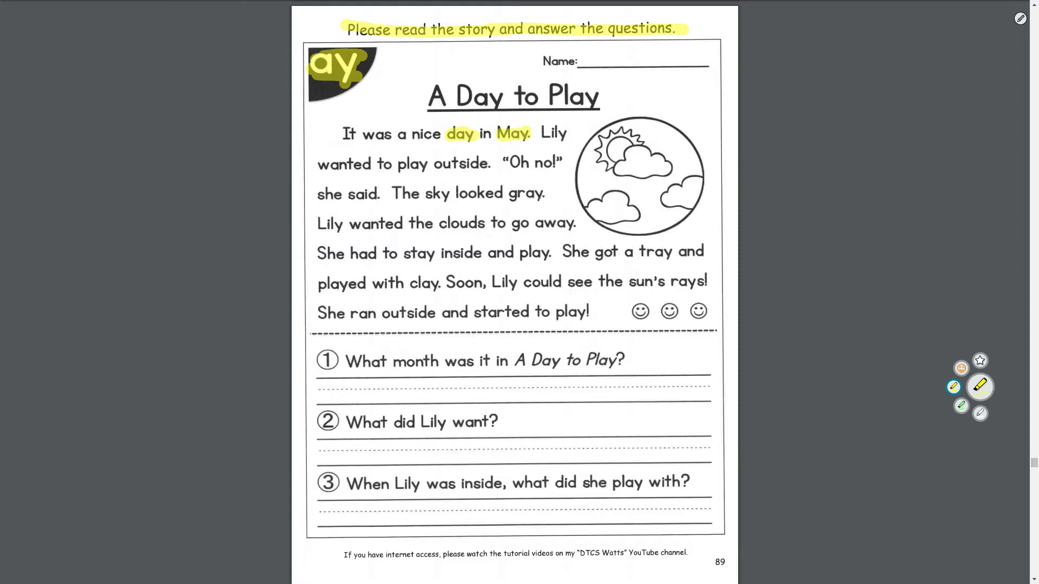
pyautogui.moveTo(399, 164); pyautogui.dragTo(433, 164)
pyautogui.moveTo(508, 193); pyautogui.dragTo(543, 193)
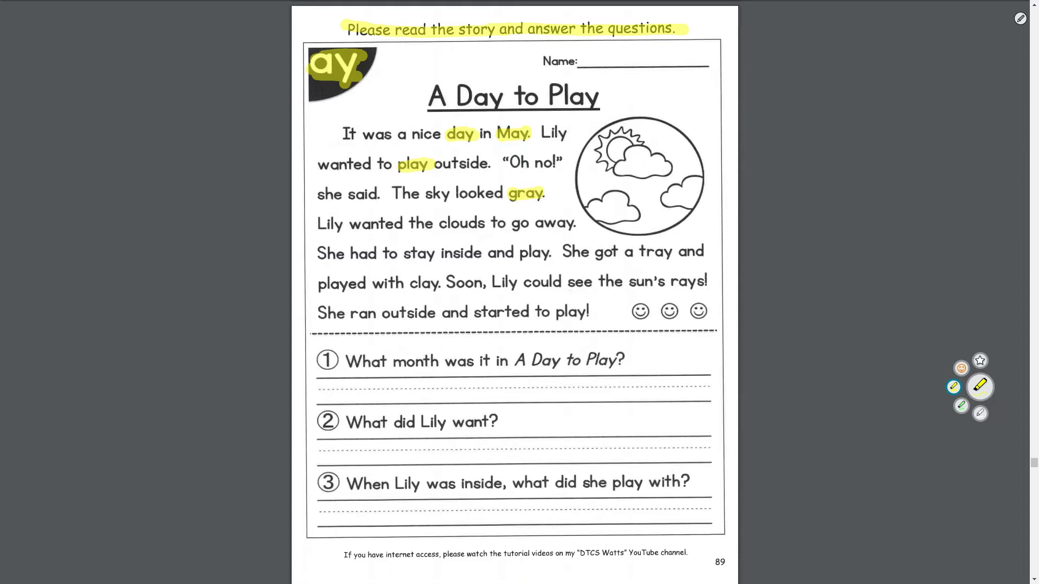
# - Highlight the sun-and-clouds picture and questions 1, 2 and 3 in yellow
pyautogui.moveTo(650, 115)
pyautogui.mouseDown()
pyautogui.moveTo(631, 116)
pyautogui.moveTo(577, 183)
pyautogui.moveTo(621, 232)
pyautogui.moveTo(682, 214)
pyautogui.moveTo(676, 130)
pyautogui.moveTo(614, 131)
pyautogui.moveTo(630, 221)
pyautogui.moveTo(693, 160)
pyautogui.moveTo(604, 145)
pyautogui.moveTo(658, 209)
pyautogui.moveTo(636, 142)
pyautogui.moveTo(660, 203)
pyautogui.moveTo(623, 157)
pyautogui.moveTo(663, 162)
pyautogui.moveTo(633, 173)
pyautogui.moveTo(652, 181)
pyautogui.moveTo(644, 179)
pyautogui.mouseUp()
pyautogui.moveTo(317, 361); pyautogui.dragTo(630, 360)
pyautogui.moveTo(319, 422); pyautogui.dragTo(502, 421)
pyautogui.moveTo(317, 483); pyautogui.dragTo(689, 481)
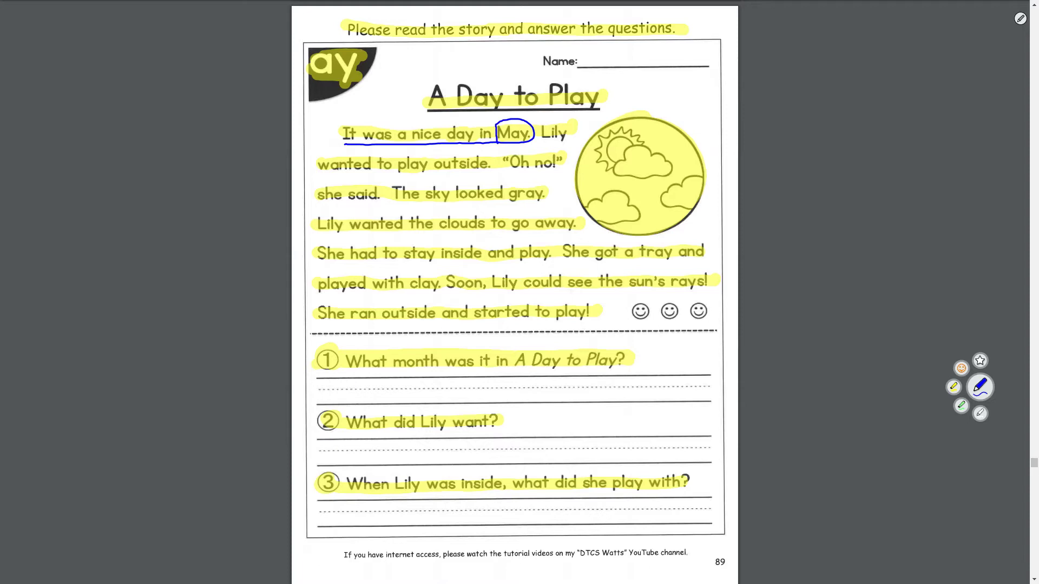
# - Write 'May' under question 1 and underline 'Lily' and 'wanted to play' in blue
pyautogui.moveTo(321, 402)
pyautogui.mouseDown()
pyautogui.moveTo(323, 381)
pyautogui.moveTo(338, 376)
pyautogui.moveTo(339, 407)
pyautogui.moveTo(350, 389)
pyautogui.moveTo(360, 414)
pyautogui.moveTo(388, 433)
pyautogui.moveTo(507, 428)
pyautogui.mouseUp()
pyautogui.moveTo(540, 142); pyautogui.dragTo(569, 141)
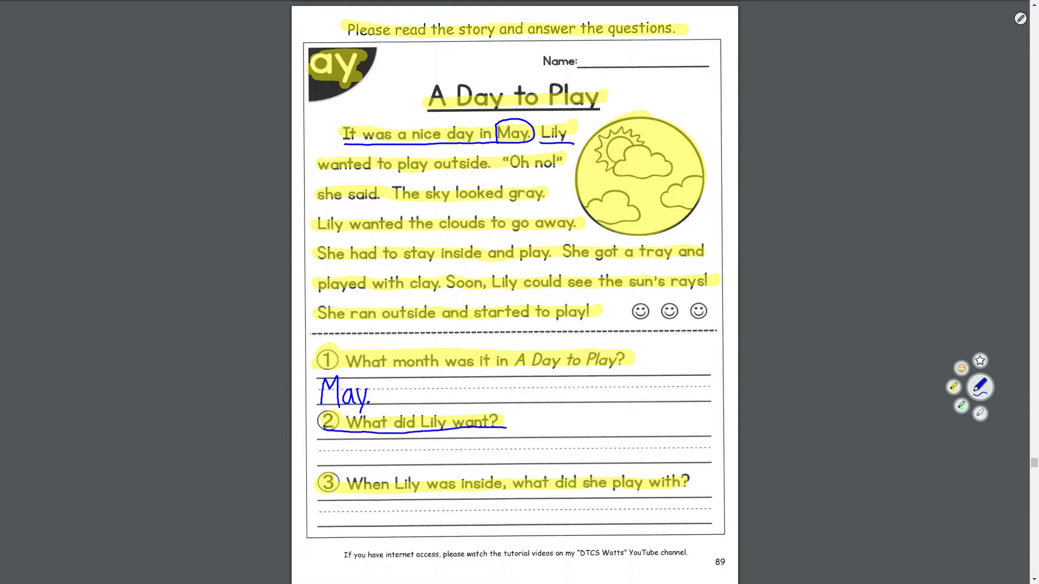
pyautogui.moveTo(318, 174)
pyautogui.mouseDown()
pyautogui.moveTo(484, 175)
pyautogui.moveTo(464, 148)
pyautogui.moveTo(379, 150)
pyautogui.moveTo(375, 171)
pyautogui.mouseUp()
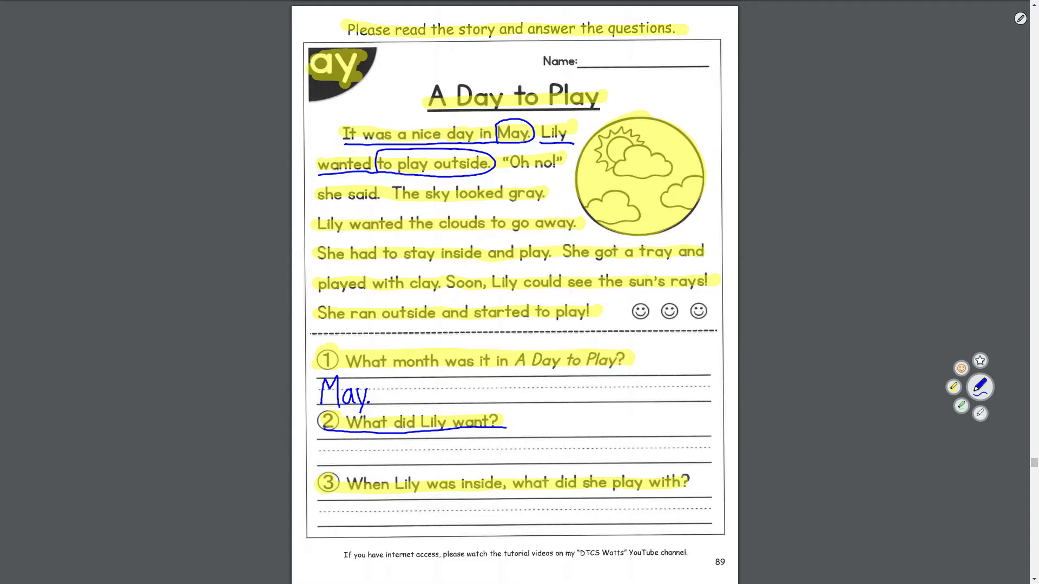
# - Underline questions 2 and 3 and write 'To play outside.' as question 2's answer
pyautogui.moveTo(323, 441)
pyautogui.mouseDown()
pyautogui.moveTo(337, 441)
pyautogui.moveTo(328, 459)
pyautogui.moveTo(348, 468)
pyautogui.moveTo(352, 452)
pyautogui.moveTo(373, 479)
pyautogui.moveTo(374, 465)
pyautogui.moveTo(401, 467)
pyautogui.mouseUp()
pyautogui.moveTo(403, 449)
pyautogui.mouseDown()
pyautogui.moveTo(406, 472)
pyautogui.moveTo(444, 453)
pyautogui.moveTo(471, 467)
pyautogui.moveTo(477, 449)
pyautogui.moveTo(481, 466)
pyautogui.moveTo(518, 458)
pyautogui.mouseUp()
pyautogui.moveTo(519, 439)
pyautogui.mouseDown()
pyautogui.moveTo(519, 466)
pyautogui.moveTo(538, 460)
pyautogui.mouseUp()
pyautogui.moveTo(319, 493); pyautogui.dragTo(703, 486)
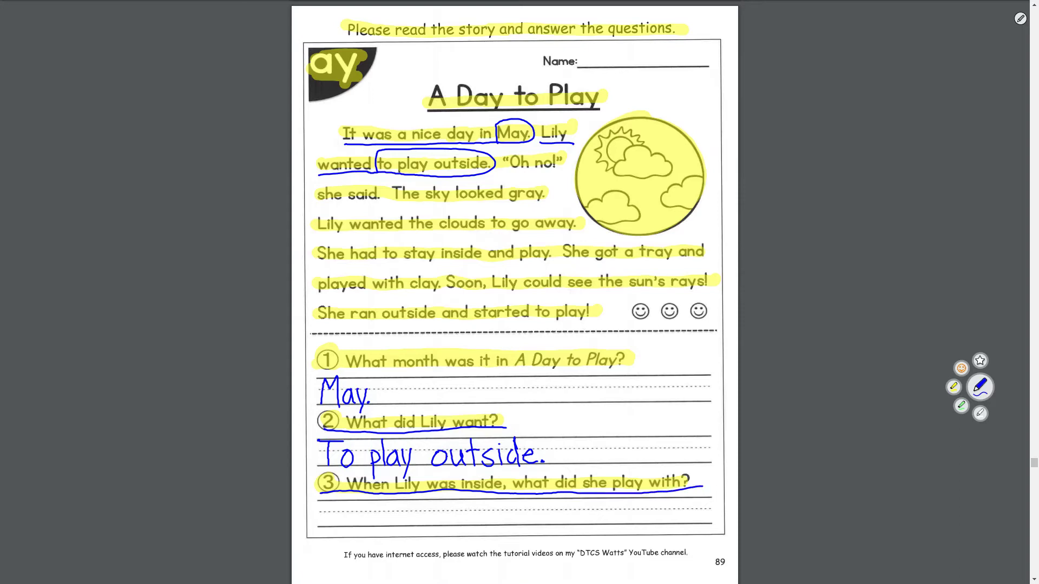
# - Underline the sky, clouds and tray sentences and circle 'clay' in the story
pyautogui.moveTo(389, 204); pyautogui.dragTo(559, 201)
pyautogui.moveTo(312, 236); pyautogui.dragTo(591, 230)
pyautogui.moveTo(313, 267); pyautogui.dragTo(713, 258)
pyautogui.moveTo(313, 295)
pyautogui.mouseDown()
pyautogui.moveTo(398, 292)
pyautogui.moveTo(441, 277)
pyautogui.moveTo(410, 295)
pyautogui.mouseUp()
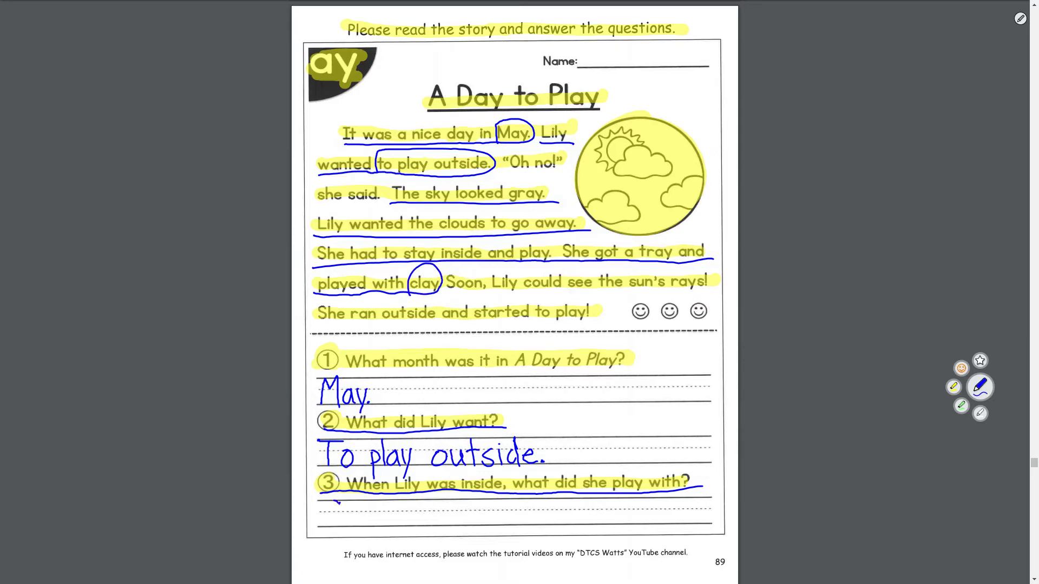
# - Write 'Clay on a tray.' in blue under question 3
pyautogui.moveTo(339, 503)
pyautogui.mouseDown()
pyautogui.moveTo(322, 523)
pyautogui.moveTo(366, 525)
pyautogui.moveTo(361, 534)
pyautogui.moveTo(393, 527)
pyautogui.moveTo(398, 511)
pyautogui.moveTo(402, 528)
pyautogui.moveTo(464, 528)
pyautogui.moveTo(473, 511)
pyautogui.moveTo(475, 526)
pyautogui.moveTo(484, 512)
pyautogui.moveTo(504, 525)
pyautogui.mouseUp()
pyautogui.moveTo(509, 510); pyautogui.dragTo(502, 536)
pyautogui.click(512, 521)
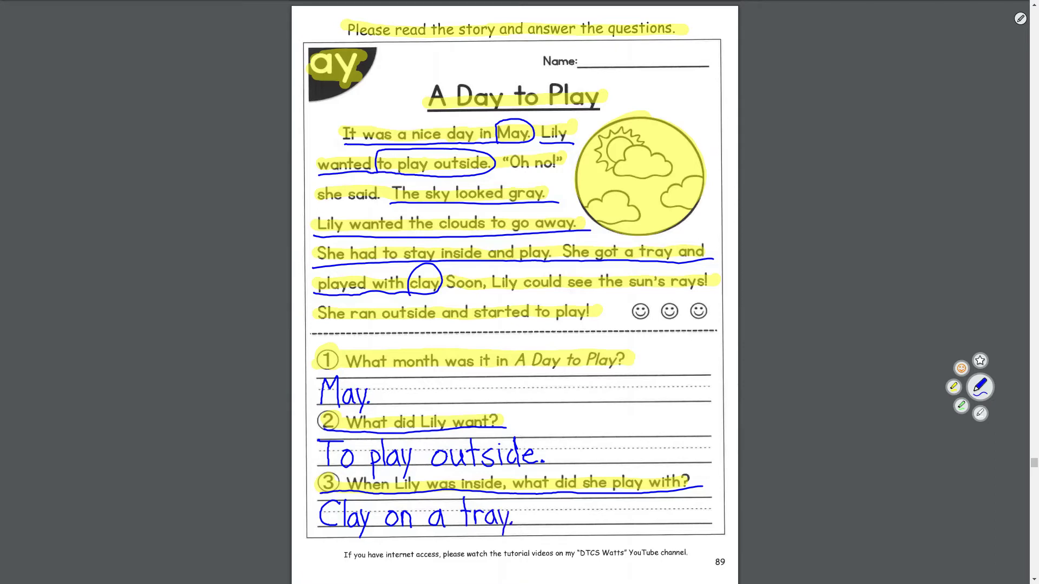
# - Erase the yellow and blue story marks, then underline day, play, gray, stay and play! in red
pyautogui.press('e')
pyautogui.moveTo(742, 297)
pyautogui.mouseDown()
pyautogui.moveTo(384, 288)
pyautogui.moveTo(271, 248)
pyautogui.moveTo(529, 209)
pyautogui.moveTo(551, 236)
pyautogui.moveTo(465, 167)
pyautogui.moveTo(325, 157)
pyautogui.moveTo(549, 162)
pyautogui.mouseUp()
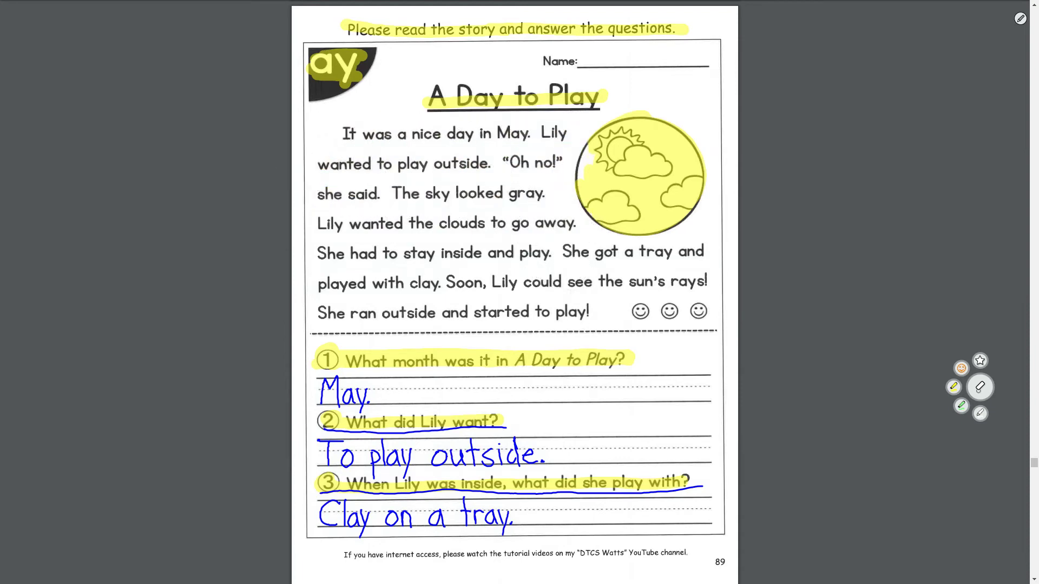
pyautogui.click(978, 389)
pyautogui.moveTo(449, 144); pyautogui.dragTo(530, 142)
pyautogui.moveTo(428, 172); pyautogui.dragTo(395, 176)
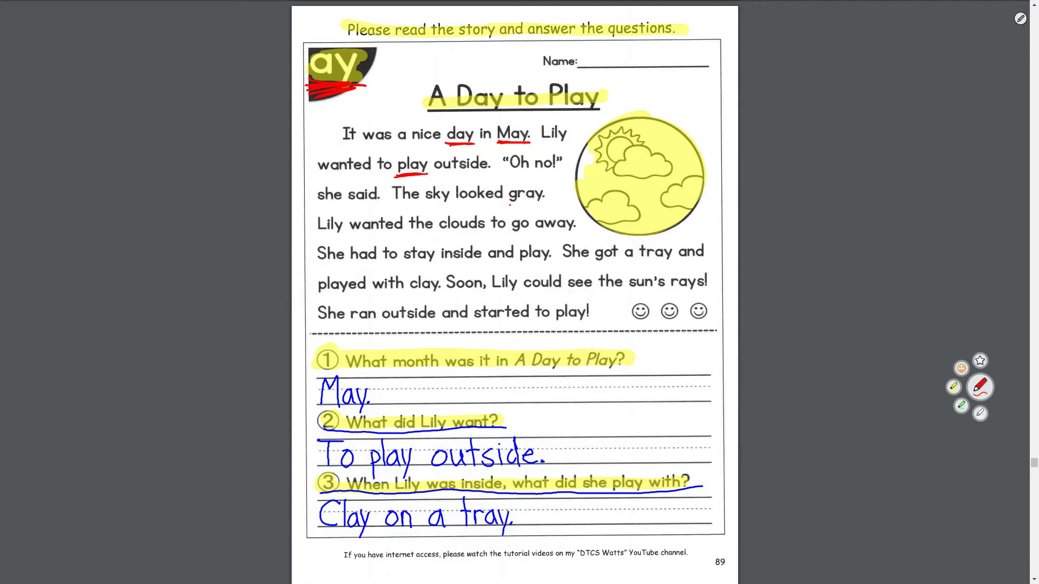
pyautogui.moveTo(509, 204)
pyautogui.mouseDown()
pyautogui.moveTo(544, 205)
pyautogui.moveTo(578, 232)
pyautogui.mouseUp()
pyautogui.moveTo(403, 263)
pyautogui.mouseDown()
pyautogui.moveTo(433, 261)
pyautogui.moveTo(401, 264)
pyautogui.mouseUp()
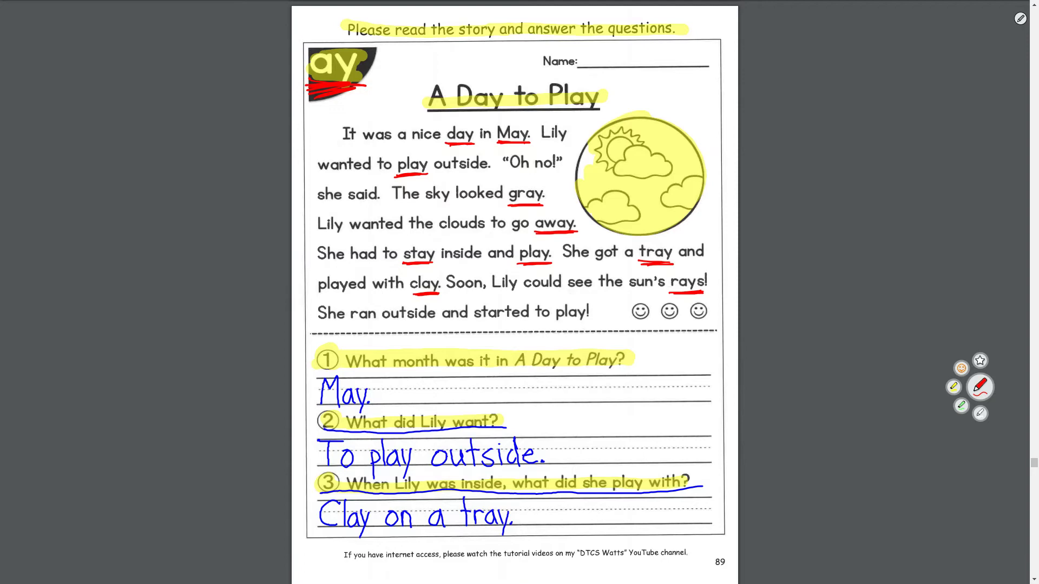
pyautogui.moveTo(555, 322); pyautogui.dragTo(585, 324)
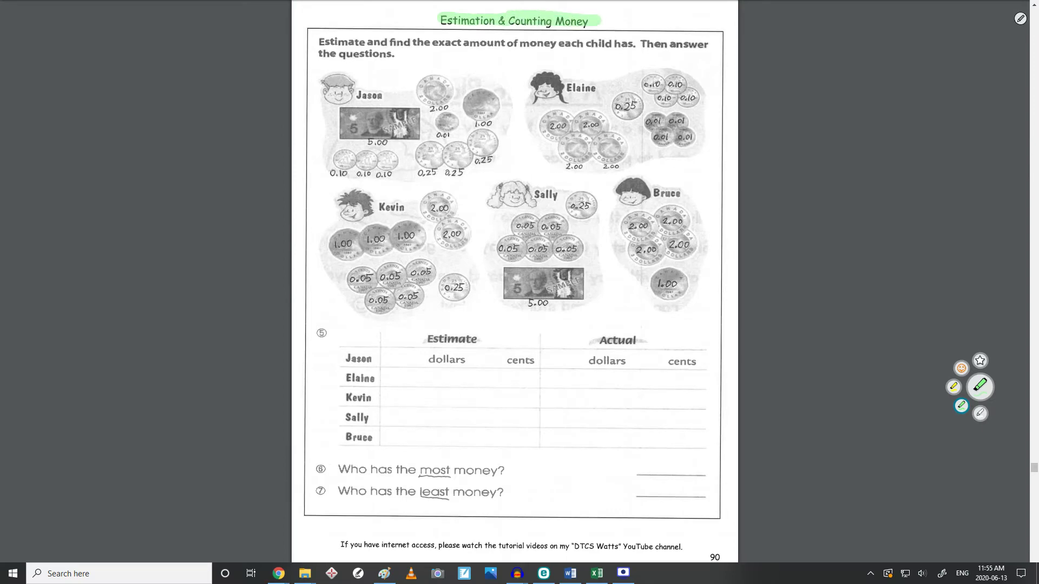
# - Highlight the instructions and the names Jason, Elaine, Kevin, Sally and Bruce in green
pyautogui.moveTo(316, 41); pyautogui.dragTo(718, 44)
pyautogui.moveTo(314, 54); pyautogui.dragTo(404, 54)
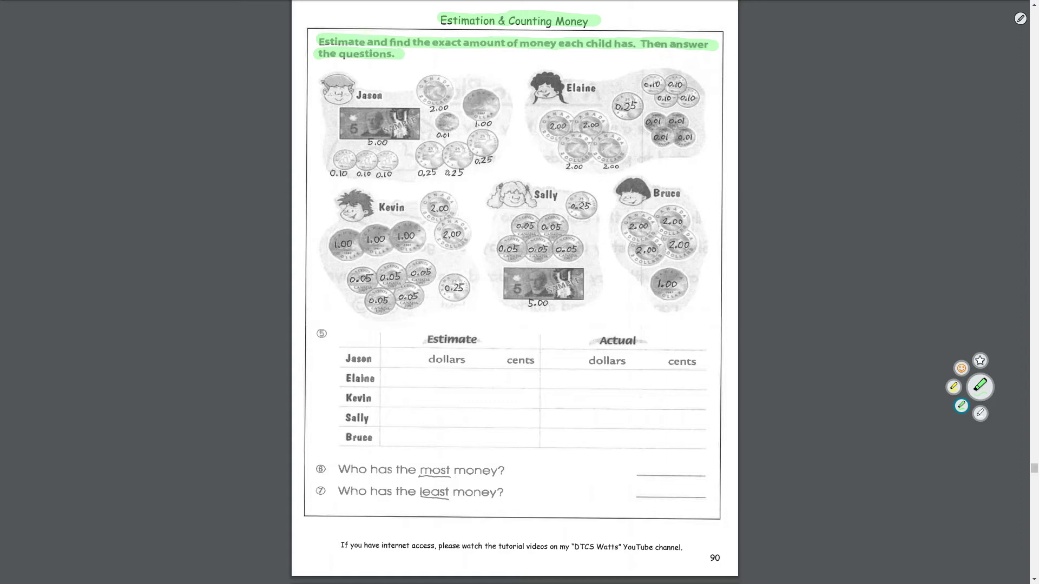
pyautogui.moveTo(353, 94); pyautogui.dragTo(390, 94)
pyautogui.moveTo(567, 87); pyautogui.dragTo(606, 87)
pyautogui.moveTo(374, 208); pyautogui.dragTo(412, 207)
pyautogui.moveTo(527, 194); pyautogui.dragTo(560, 194)
pyautogui.moveTo(644, 193); pyautogui.dragTo(687, 194)
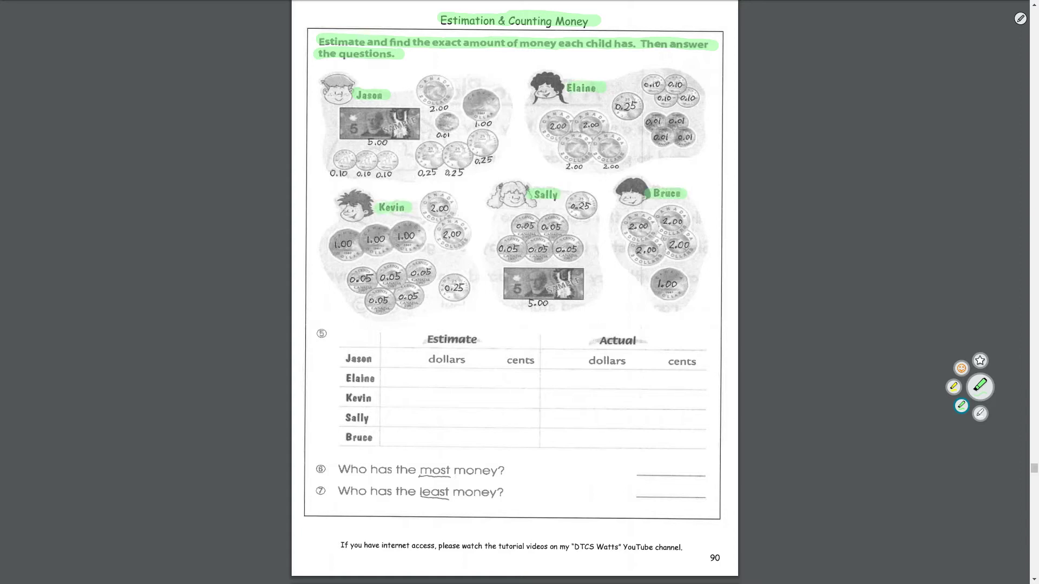
# - Highlight the circled 5, the Estimate and Actual headings, and Jason's table row label
pyautogui.moveTo(320, 332); pyautogui.dragTo(326, 331)
pyautogui.moveTo(421, 339); pyautogui.dragTo(482, 339)
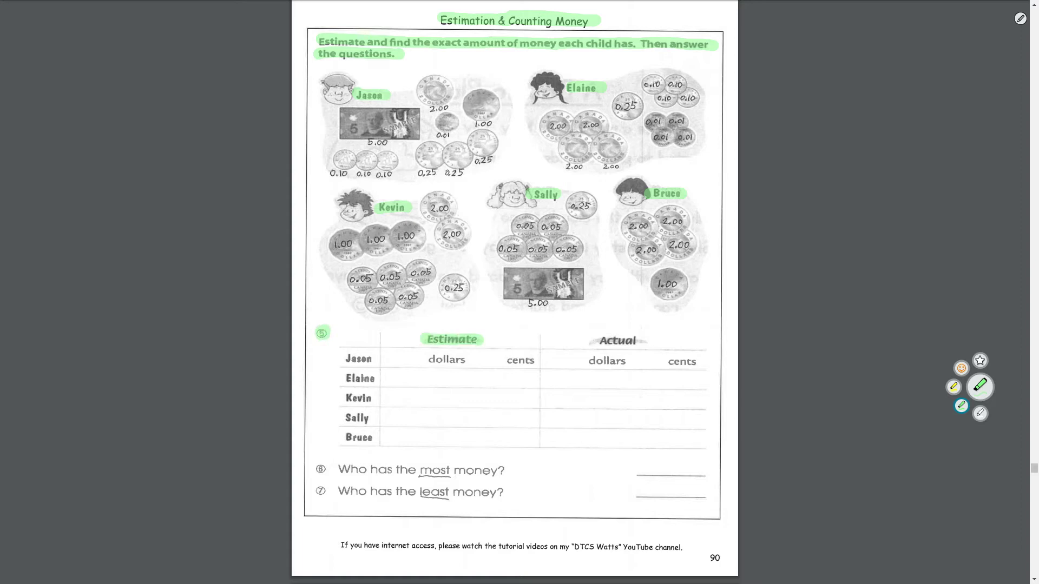
pyautogui.moveTo(591, 340); pyautogui.dragTo(645, 340)
pyautogui.moveTo(340, 359); pyautogui.dragTo(538, 360)
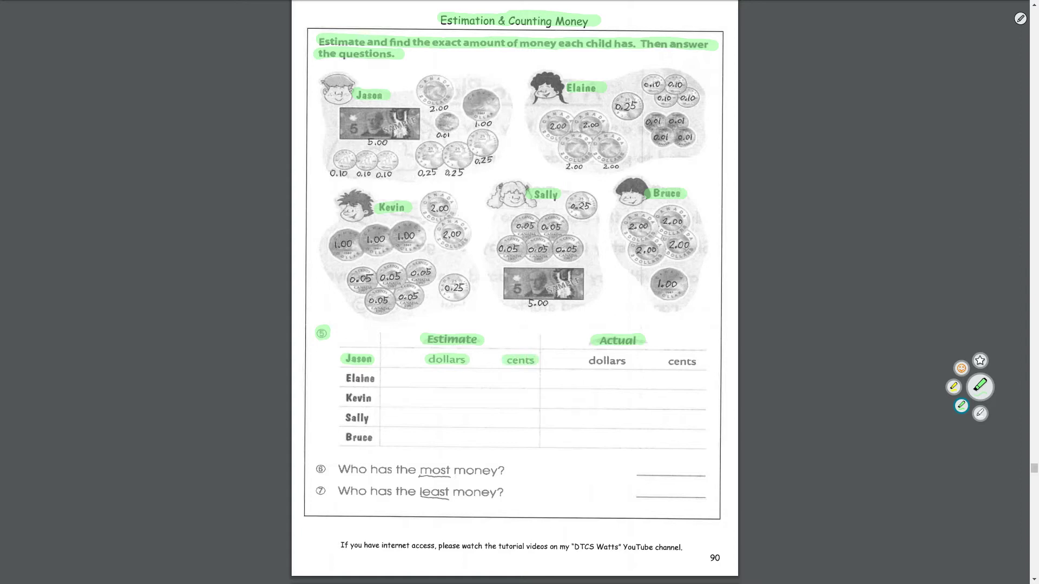
# - Mark Jason's $5 bill and his 2.00 and 0.01 coins in yellow
pyautogui.click(954, 387)
pyautogui.moveTo(341, 130); pyautogui.dragTo(421, 127)
pyautogui.moveTo(437, 77); pyautogui.dragTo(496, 103)
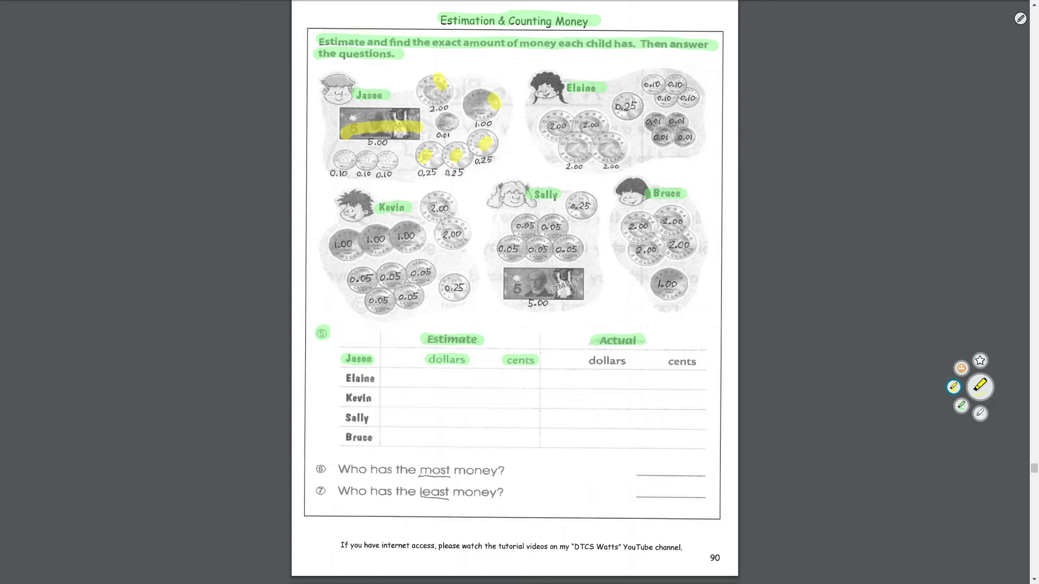
pyautogui.moveTo(443, 119); pyautogui.dragTo(448, 125)
# - Write Jason's estimated dollars and cents and cross out the Actual heading
pyautogui.moveTo(416, 353); pyautogui.dragTo(413, 366)
pyautogui.moveTo(476, 354)
pyautogui.mouseDown()
pyautogui.moveTo(489, 366)
pyautogui.moveTo(501, 353)
pyautogui.mouseUp()
pyautogui.moveTo(598, 342); pyautogui.dragTo(656, 347)
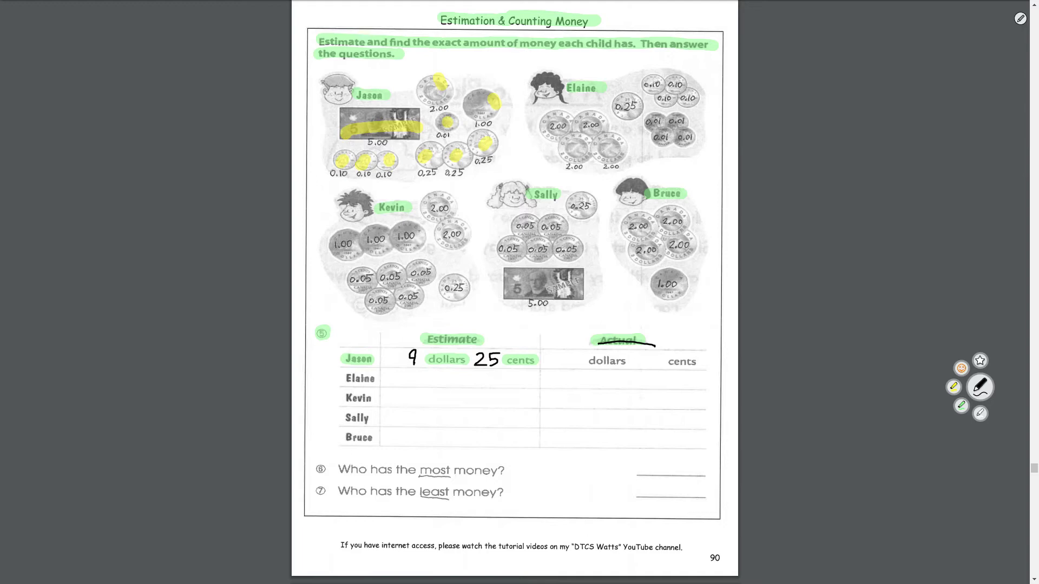
# - List Jason's bills as 5.00 + 2.00 + 1.00 with a total line, crossing off counted coins
pyautogui.moveTo(311, 126)
pyautogui.mouseDown()
pyautogui.moveTo(319, 113)
pyautogui.moveTo(398, 136)
pyautogui.moveTo(368, 140)
pyautogui.mouseUp()
pyautogui.moveTo(430, 114); pyautogui.dragTo(450, 111)
pyautogui.moveTo(308, 132); pyautogui.dragTo(335, 138)
pyautogui.moveTo(423, 72)
pyautogui.mouseDown()
pyautogui.moveTo(445, 104)
pyautogui.moveTo(429, 104)
pyautogui.moveTo(497, 126)
pyautogui.mouseUp()
pyautogui.moveTo(310, 146)
pyautogui.mouseDown()
pyautogui.moveTo(309, 161)
pyautogui.moveTo(327, 145)
pyautogui.mouseUp()
pyautogui.click(318, 156)
pyautogui.moveTo(338, 144)
pyautogui.mouseDown()
pyautogui.moveTo(331, 155)
pyautogui.moveTo(339, 144)
pyautogui.mouseUp()
pyautogui.moveTo(473, 82)
pyautogui.mouseDown()
pyautogui.moveTo(496, 115)
pyautogui.moveTo(475, 122)
pyautogui.mouseUp()
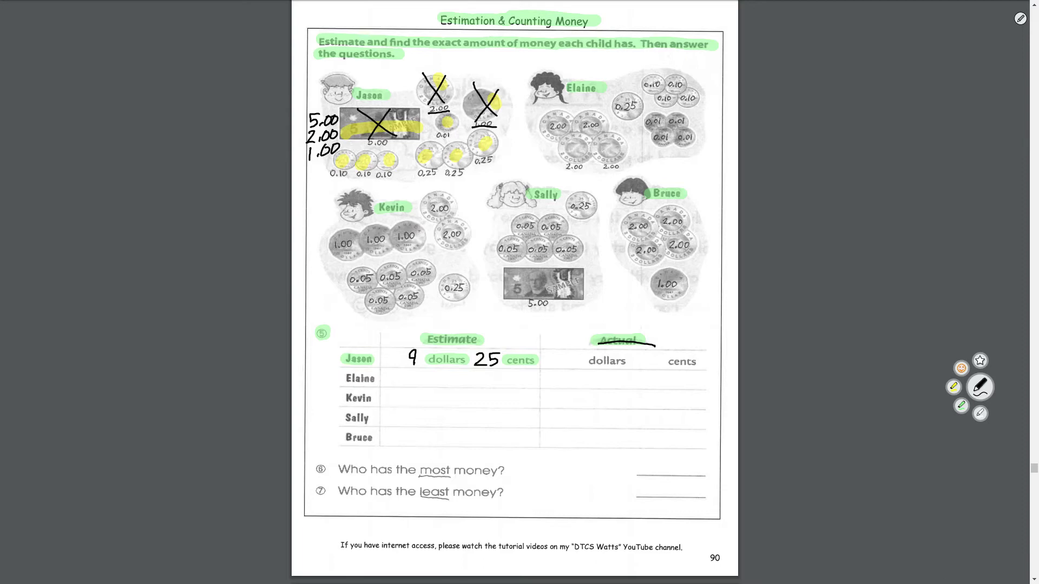
pyautogui.moveTo(300, 165)
pyautogui.mouseDown()
pyautogui.moveTo(339, 159)
pyautogui.moveTo(328, 166)
pyautogui.mouseUp()
pyautogui.moveTo(299, 125); pyautogui.dragTo(304, 150)
# - Write 8.00 as the bill total and sum the coins as 0.75 + 0.30 + 0.01, underlined
pyautogui.moveTo(315, 169)
pyautogui.mouseDown()
pyautogui.moveTo(311, 177)
pyautogui.moveTo(316, 165)
pyautogui.mouseUp()
pyautogui.moveTo(474, 168)
pyautogui.mouseDown()
pyautogui.moveTo(492, 165)
pyautogui.moveTo(442, 181)
pyautogui.mouseUp()
pyautogui.moveTo(507, 135)
pyautogui.mouseDown()
pyautogui.moveTo(505, 147)
pyautogui.moveTo(509, 136)
pyautogui.moveTo(520, 147)
pyautogui.moveTo(539, 135)
pyautogui.moveTo(496, 160)
pyautogui.mouseUp()
pyautogui.moveTo(376, 182)
pyautogui.mouseDown()
pyautogui.moveTo(393, 180)
pyautogui.moveTo(350, 181)
pyautogui.mouseUp()
pyautogui.moveTo(508, 152)
pyautogui.mouseDown()
pyautogui.moveTo(525, 157)
pyautogui.moveTo(517, 163)
pyautogui.mouseUp()
pyautogui.moveTo(533, 152)
pyautogui.mouseDown()
pyautogui.moveTo(528, 160)
pyautogui.moveTo(534, 152)
pyautogui.mouseUp()
pyautogui.moveTo(436, 140)
pyautogui.mouseDown()
pyautogui.moveTo(457, 140)
pyautogui.moveTo(451, 113)
pyautogui.moveTo(428, 130)
pyautogui.moveTo(437, 139)
pyautogui.mouseUp()
pyautogui.moveTo(508, 167); pyautogui.dragTo(520, 169)
pyautogui.moveTo(538, 164)
pyautogui.mouseDown()
pyautogui.moveTo(525, 179)
pyautogui.moveTo(550, 178)
pyautogui.moveTo(511, 195)
pyautogui.moveTo(334, 179)
pyautogui.mouseUp()
# - Write 8.00 + 1.06 with a total line in the left margin
pyautogui.moveTo(248, 145)
pyautogui.mouseDown()
pyautogui.moveTo(234, 169)
pyautogui.moveTo(247, 144)
pyautogui.moveTo(264, 171)
pyautogui.moveTo(271, 147)
pyautogui.mouseUp()
pyautogui.click(252, 170)
pyautogui.moveTo(280, 147)
pyautogui.mouseDown()
pyautogui.moveTo(275, 168)
pyautogui.moveTo(282, 148)
pyautogui.mouseUp()
pyautogui.moveTo(210, 185); pyautogui.dragTo(221, 184)
pyautogui.moveTo(216, 178)
pyautogui.mouseDown()
pyautogui.moveTo(216, 192)
pyautogui.moveTo(240, 202)
pyautogui.moveTo(267, 181)
pyautogui.moveTo(275, 191)
pyautogui.mouseUp()
pyautogui.click(251, 198)
pyautogui.moveTo(210, 214)
pyautogui.mouseDown()
pyautogui.moveTo(292, 209)
pyautogui.moveTo(264, 234)
pyautogui.moveTo(270, 216)
pyautogui.moveTo(244, 236)
pyautogui.moveTo(247, 223)
pyautogui.mouseUp()
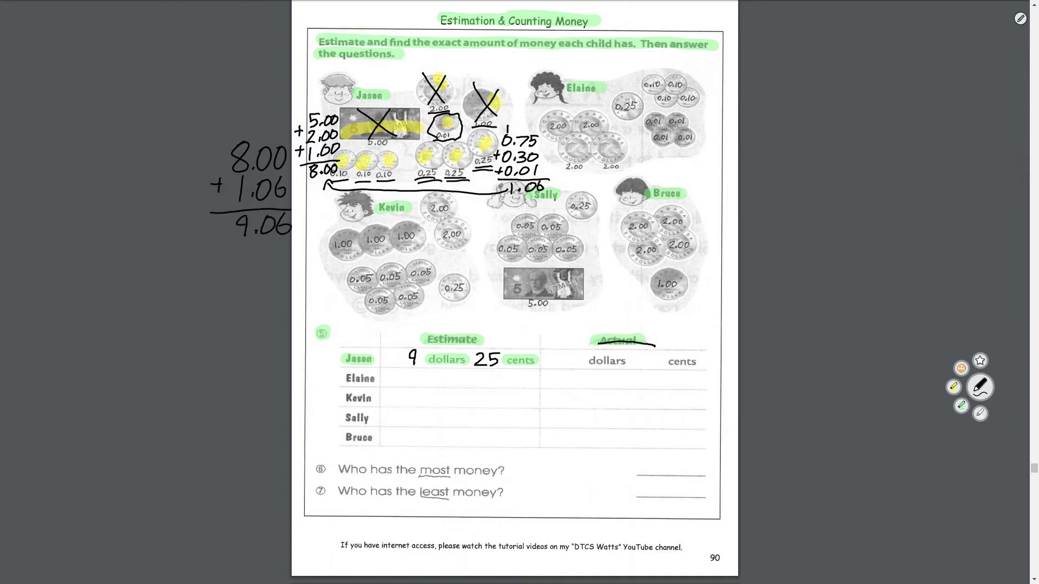
# - Enter 9 dollars 6 cents in Jason's Actual cells, correcting the cents
pyautogui.moveTo(578, 352)
pyautogui.mouseDown()
pyautogui.moveTo(580, 370)
pyautogui.moveTo(577, 358)
pyautogui.mouseUp()
pyautogui.moveTo(641, 352)
pyautogui.mouseDown()
pyautogui.moveTo(662, 367)
pyautogui.moveTo(652, 362)
pyautogui.mouseUp()
pyautogui.click(979, 389)
pyautogui.moveTo(663, 424); pyautogui.dragTo(657, 395)
pyautogui.click(980, 387)
pyautogui.moveTo(652, 350); pyautogui.dragTo(644, 363)
pyautogui.moveTo(575, 368); pyautogui.dragTo(586, 369)
# - Erase the working marks over Jason's coins and select the yellow highlighter
pyautogui.click(978, 390)
pyautogui.moveTo(554, 196)
pyautogui.mouseDown()
pyautogui.moveTo(515, 130)
pyautogui.moveTo(436, 105)
pyautogui.moveTo(315, 125)
pyautogui.moveTo(200, 223)
pyautogui.moveTo(216, 242)
pyautogui.moveTo(360, 168)
pyautogui.moveTo(476, 168)
pyautogui.mouseUp()
pyautogui.click(979, 389)
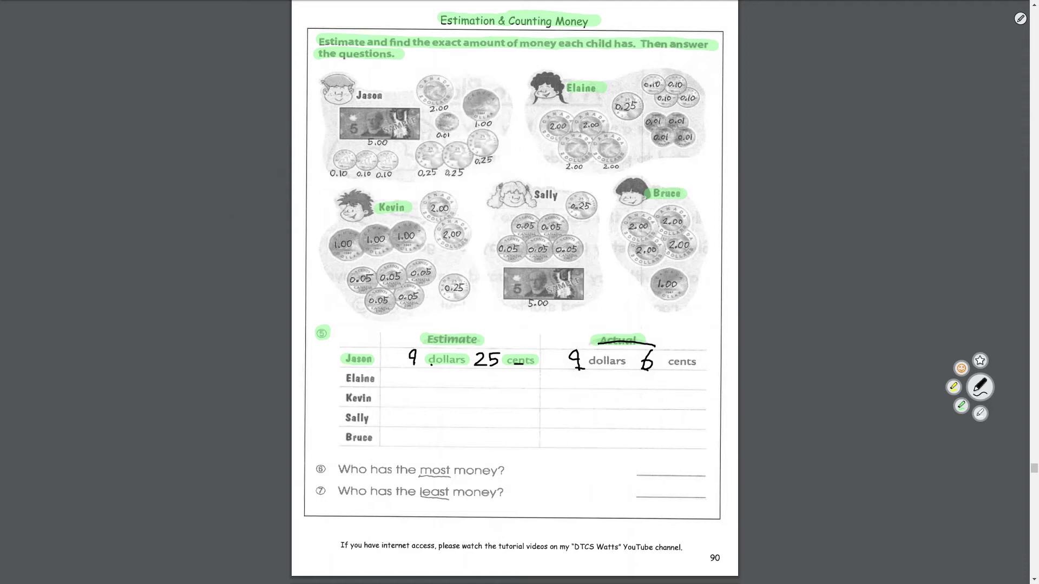
pyautogui.click(953, 387)
# - Highlight Elaine's name above her coins, her table label and the Estimate heading in yellow
pyautogui.moveTo(564, 90); pyautogui.dragTo(601, 79)
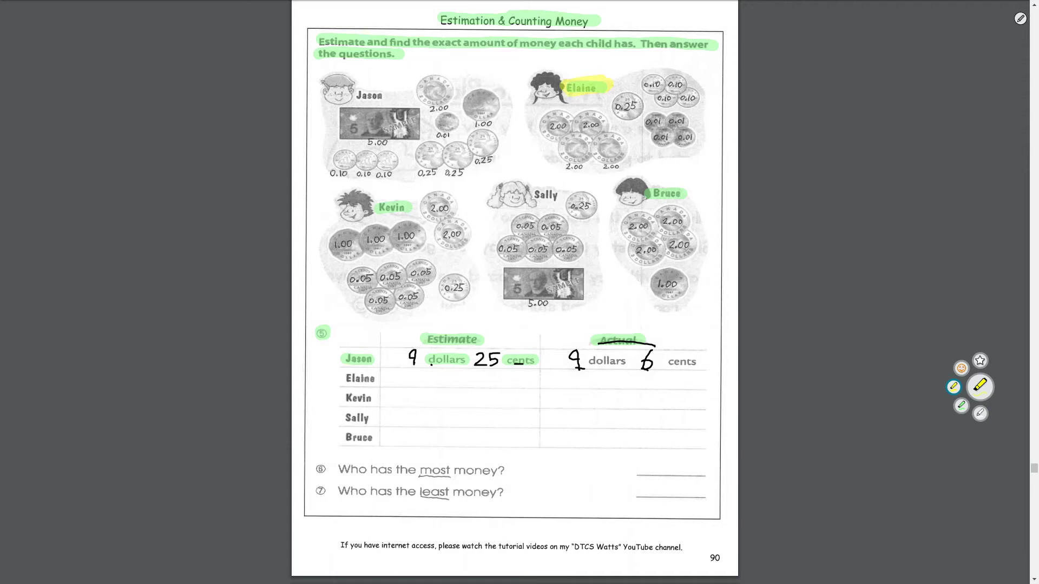
pyautogui.moveTo(337, 377); pyautogui.dragTo(374, 378)
pyautogui.moveTo(416, 334); pyautogui.dragTo(490, 336)
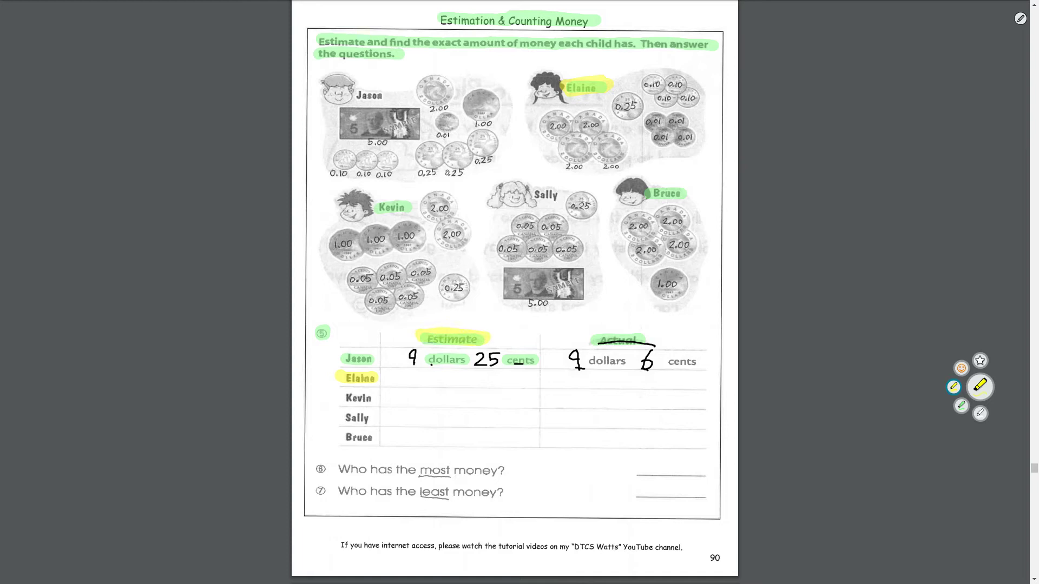
# - Dot each of Elaine's coins yellow, from the 2.00 coins down to the last 0.01
pyautogui.click(556, 125)
pyautogui.click(592, 122)
pyautogui.click(577, 144)
pyautogui.click(624, 108)
pyautogui.click(676, 84)
pyautogui.click(692, 96)
pyautogui.click(665, 97)
pyautogui.click(653, 118)
pyautogui.click(676, 118)
pyautogui.click(686, 136)
pyautogui.click(664, 134)
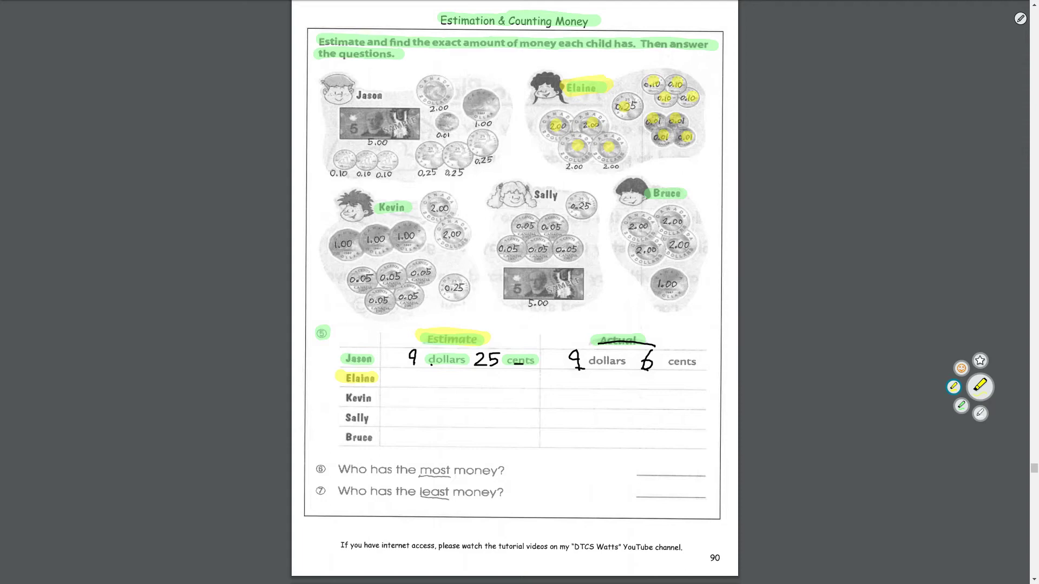
# - Write 7 dollars 50 cents in Elaine's Estimate cell
pyautogui.moveTo(406, 372); pyautogui.dragTo(423, 371)
pyautogui.moveTo(411, 372)
pyautogui.mouseDown()
pyautogui.moveTo(415, 384)
pyautogui.moveTo(449, 379)
pyautogui.moveTo(457, 389)
pyautogui.mouseUp()
pyautogui.moveTo(466, 381); pyautogui.dragTo(468, 388)
pyautogui.moveTo(469, 389); pyautogui.dragTo(475, 389)
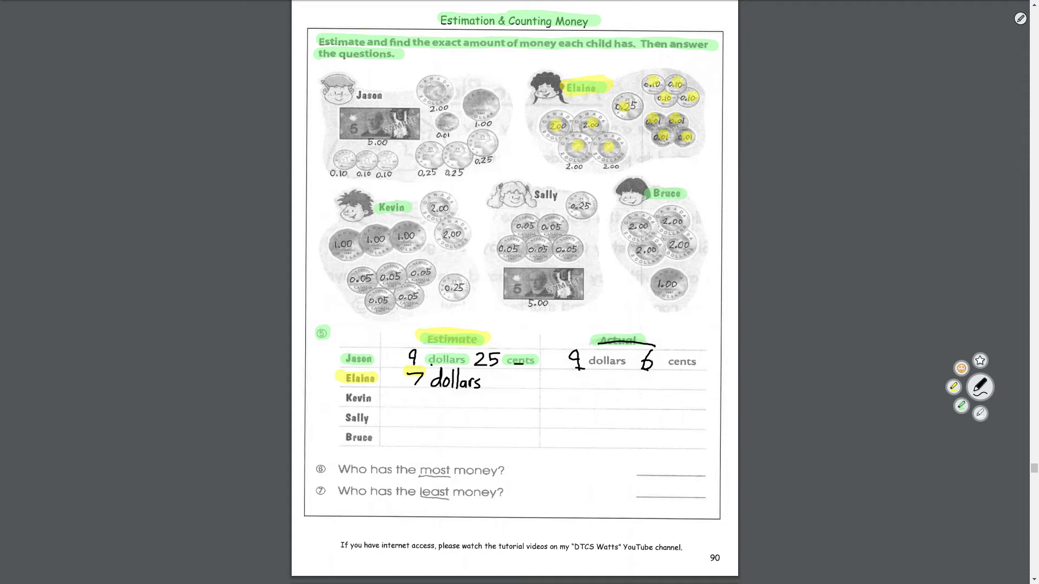
pyautogui.moveTo(491, 386)
pyautogui.mouseDown()
pyautogui.moveTo(493, 372)
pyautogui.moveTo(501, 383)
pyautogui.moveTo(507, 373)
pyautogui.moveTo(541, 390)
pyautogui.mouseUp()
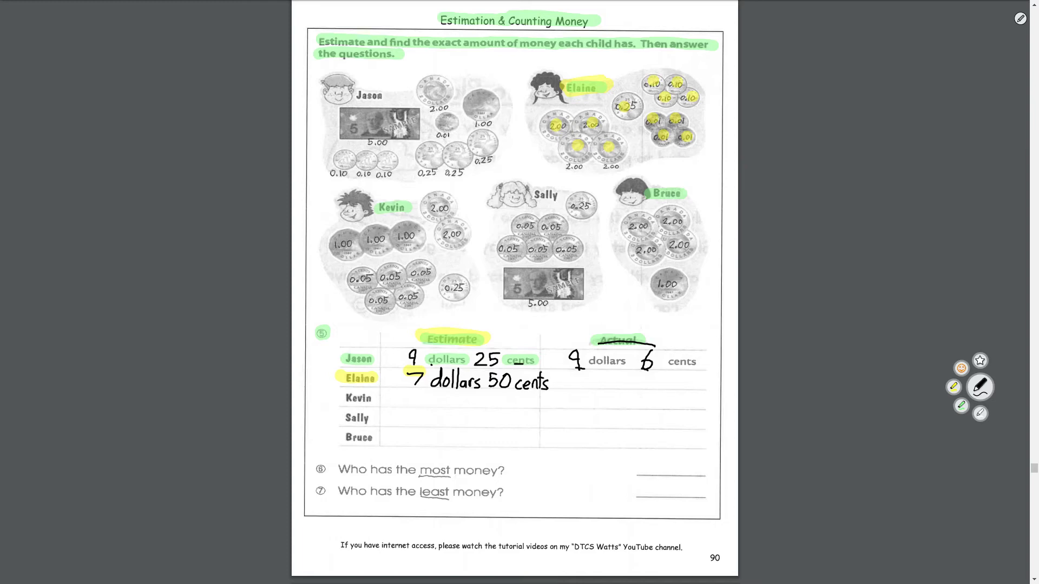
# - Draw an arrow from Elaine's coins, cross out her four 2.00 coins and write 8.00
pyautogui.moveTo(705, 144)
pyautogui.mouseDown()
pyautogui.moveTo(760, 139)
pyautogui.moveTo(762, 148)
pyautogui.mouseUp()
pyautogui.moveTo(563, 172); pyautogui.dragTo(583, 174)
pyautogui.moveTo(564, 139); pyautogui.dragTo(583, 157)
pyautogui.moveTo(583, 140)
pyautogui.mouseDown()
pyautogui.moveTo(573, 165)
pyautogui.moveTo(617, 158)
pyautogui.moveTo(601, 162)
pyautogui.mouseUp()
pyautogui.moveTo(581, 119); pyautogui.dragTo(599, 136)
pyautogui.moveTo(599, 114)
pyautogui.mouseDown()
pyautogui.moveTo(587, 137)
pyautogui.moveTo(565, 136)
pyautogui.mouseUp()
pyautogui.moveTo(563, 112); pyautogui.dragTo(550, 144)
pyautogui.moveTo(805, 126)
pyautogui.mouseDown()
pyautogui.moveTo(796, 135)
pyautogui.moveTo(805, 126)
pyautogui.moveTo(819, 142)
pyautogui.moveTo(829, 128)
pyautogui.moveTo(854, 130)
pyautogui.mouseUp()
# - Add +0.25 under 8.00, crossing out Elaine's 2.00 coins, her 0.25 coin and four dimes
pyautogui.moveTo(773, 162); pyautogui.dragTo(793, 160)
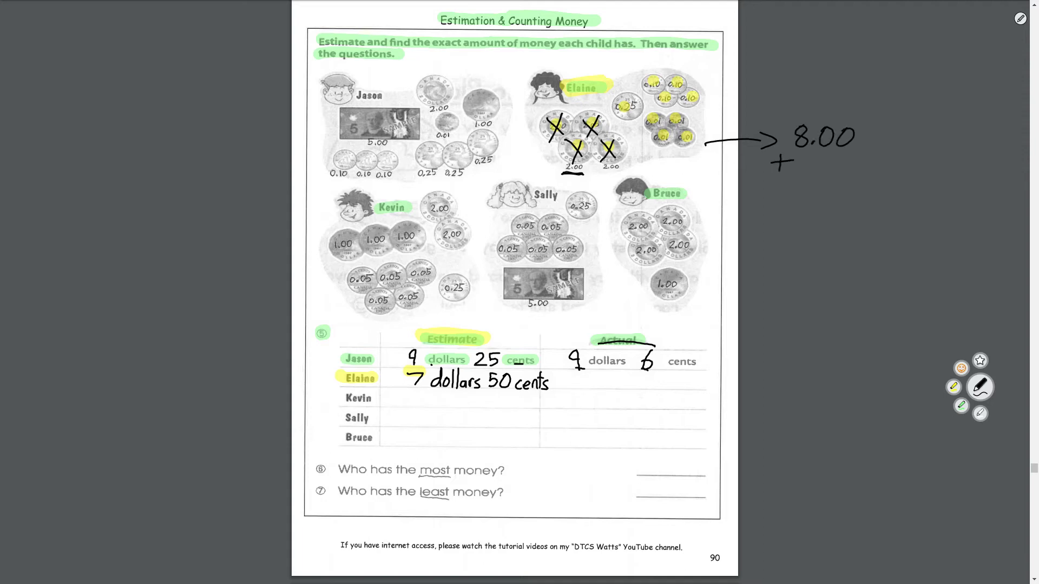
pyautogui.moveTo(544, 135)
pyautogui.mouseDown()
pyautogui.moveTo(568, 117)
pyautogui.moveTo(593, 147)
pyautogui.moveTo(623, 152)
pyautogui.moveTo(629, 121)
pyautogui.mouseUp()
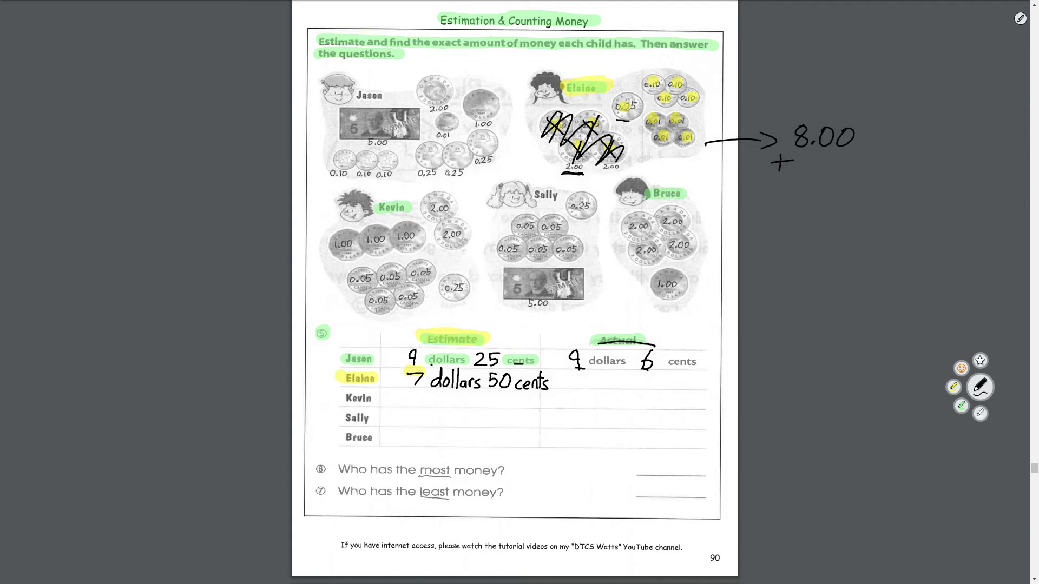
pyautogui.moveTo(802, 158); pyautogui.dragTo(834, 173)
pyautogui.moveTo(842, 158); pyautogui.dragTo(844, 172)
pyautogui.moveTo(840, 156); pyautogui.dragTo(855, 155)
pyautogui.moveTo(775, 190)
pyautogui.mouseDown()
pyautogui.moveTo(787, 190)
pyautogui.moveTo(781, 196)
pyautogui.mouseUp()
pyautogui.moveTo(617, 100)
pyautogui.mouseDown()
pyautogui.moveTo(636, 119)
pyautogui.moveTo(619, 119)
pyautogui.mouseUp()
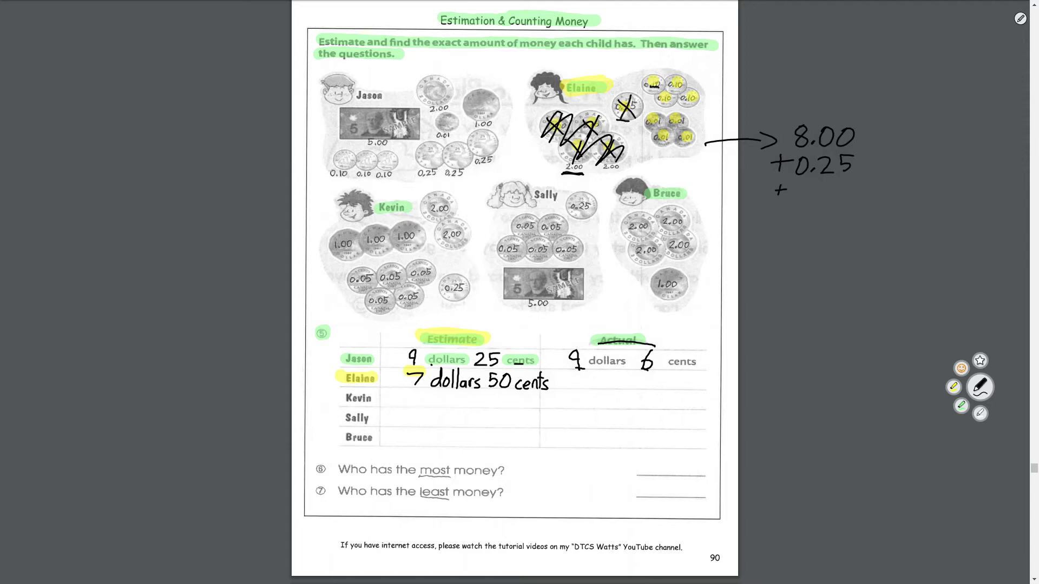
pyautogui.moveTo(650, 76)
pyautogui.mouseDown()
pyautogui.moveTo(658, 89)
pyautogui.moveTo(648, 94)
pyautogui.mouseUp()
pyautogui.moveTo(671, 77)
pyautogui.mouseDown()
pyautogui.moveTo(681, 88)
pyautogui.moveTo(672, 93)
pyautogui.mouseUp()
pyautogui.moveTo(683, 87); pyautogui.dragTo(686, 104)
pyautogui.moveTo(659, 96); pyautogui.dragTo(661, 108)
# - Add +0.40 and +0.04 for her dimes and pennies, cross out the pennies, and draw the sum line
pyautogui.moveTo(802, 183); pyautogui.dragTo(831, 192)
pyautogui.moveTo(828, 184)
pyautogui.mouseDown()
pyautogui.moveTo(827, 203)
pyautogui.moveTo(845, 185)
pyautogui.mouseUp()
pyautogui.moveTo(774, 220)
pyautogui.mouseDown()
pyautogui.moveTo(790, 219)
pyautogui.moveTo(781, 230)
pyautogui.mouseUp()
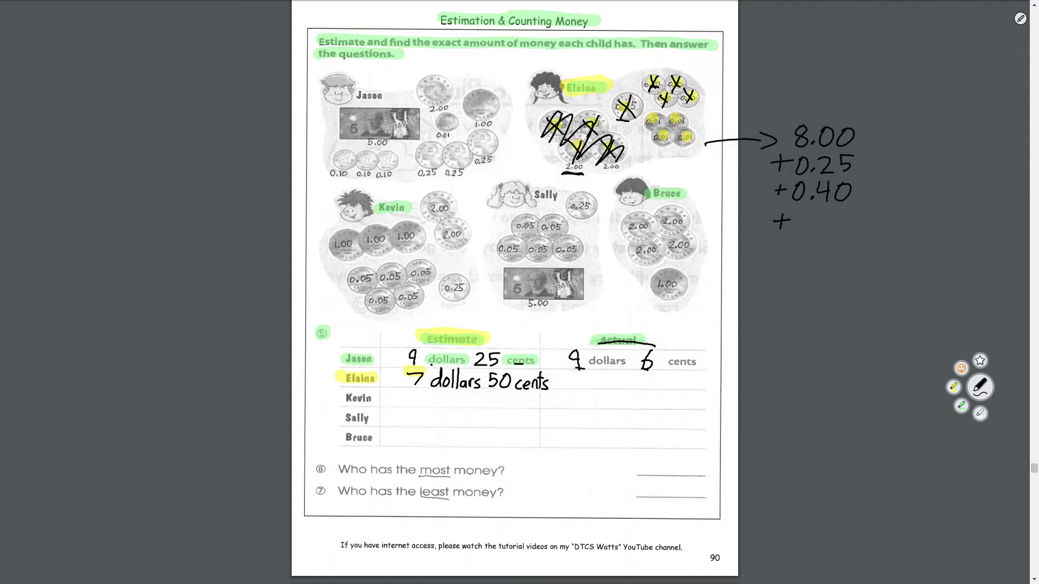
pyautogui.moveTo(648, 116); pyautogui.dragTo(656, 124)
pyautogui.moveTo(660, 116)
pyautogui.mouseDown()
pyautogui.moveTo(653, 126)
pyautogui.moveTo(671, 128)
pyautogui.mouseUp()
pyautogui.moveTo(680, 134); pyautogui.dragTo(682, 146)
pyautogui.moveTo(658, 134); pyautogui.dragTo(667, 142)
pyautogui.moveTo(802, 215)
pyautogui.mouseDown()
pyautogui.moveTo(792, 230)
pyautogui.moveTo(803, 215)
pyautogui.moveTo(820, 230)
pyautogui.moveTo(830, 217)
pyautogui.mouseUp()
pyautogui.click(811, 229)
pyautogui.moveTo(836, 214); pyautogui.dragTo(847, 219)
pyautogui.moveTo(847, 211); pyautogui.dragTo(846, 233)
pyautogui.moveTo(774, 243); pyautogui.dragTo(869, 242)
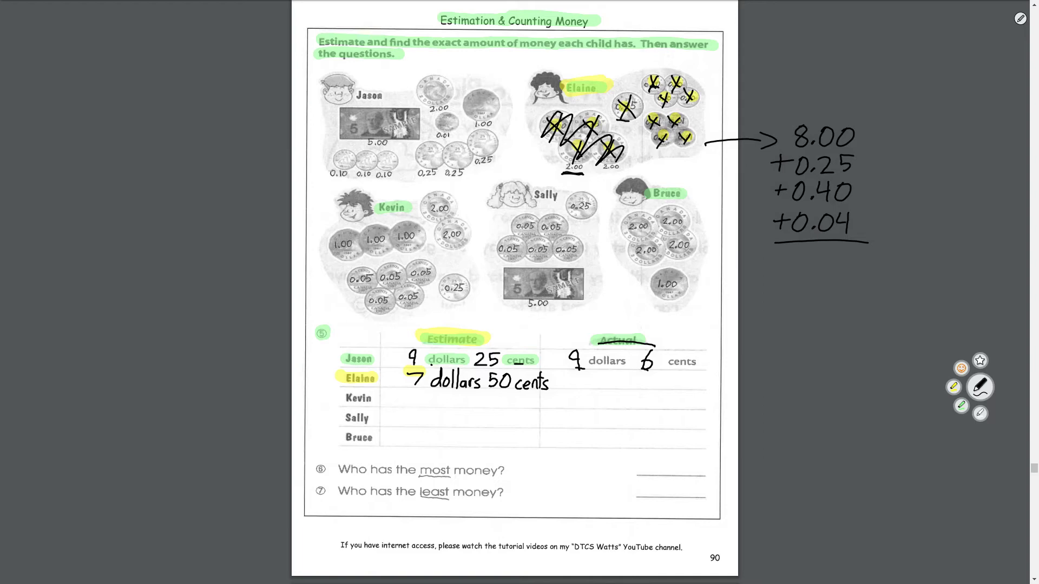
# - Total the column as 8.69, enter 8 dollars 69 cents as Elaine's actual, and tick off both rows
pyautogui.moveTo(854, 272)
pyautogui.mouseDown()
pyautogui.moveTo(854, 247)
pyautogui.moveTo(853, 257)
pyautogui.mouseUp()
pyautogui.moveTo(836, 247); pyautogui.dragTo(829, 260)
pyautogui.moveTo(806, 248)
pyautogui.mouseDown()
pyautogui.moveTo(800, 269)
pyautogui.moveTo(809, 249)
pyautogui.mouseUp()
pyautogui.moveTo(577, 373)
pyautogui.mouseDown()
pyautogui.moveTo(571, 383)
pyautogui.moveTo(576, 373)
pyautogui.moveTo(593, 390)
pyautogui.moveTo(628, 381)
pyautogui.moveTo(703, 391)
pyautogui.mouseUp()
pyautogui.moveTo(706, 372); pyautogui.dragTo(707, 391)
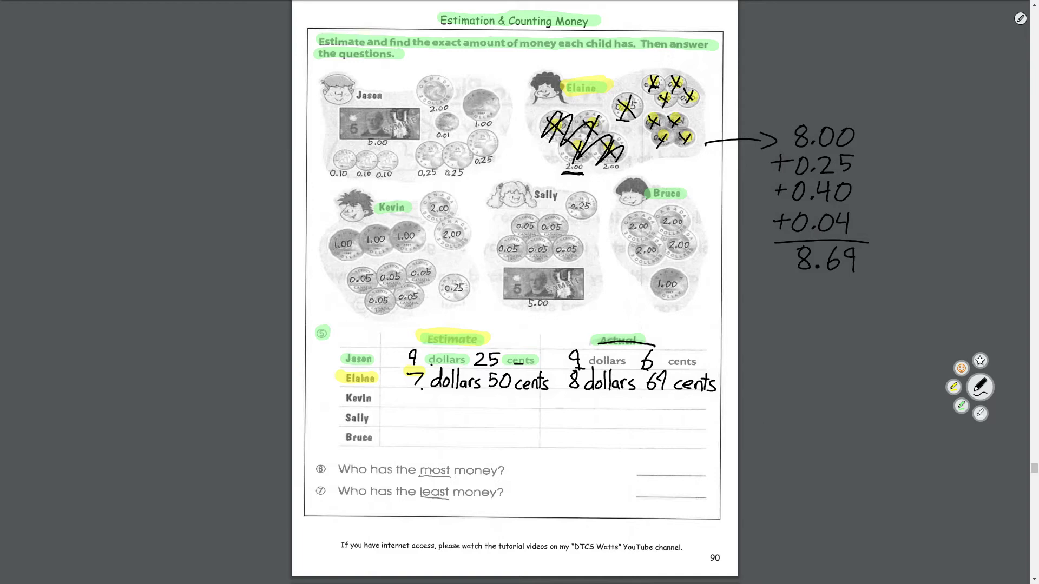
pyautogui.moveTo(422, 388); pyautogui.dragTo(521, 388)
pyautogui.moveTo(327, 379)
pyautogui.mouseDown()
pyautogui.moveTo(340, 378)
pyautogui.moveTo(343, 356)
pyautogui.mouseUp()
# - Circle Kevin, Sally and Bruce, mark them in the table, and mark the Estimate heading
pyautogui.moveTo(386, 189)
pyautogui.mouseDown()
pyautogui.moveTo(332, 211)
pyautogui.moveTo(415, 202)
pyautogui.moveTo(366, 191)
pyautogui.mouseUp()
pyautogui.moveTo(533, 177)
pyautogui.mouseDown()
pyautogui.moveTo(506, 207)
pyautogui.moveTo(509, 187)
pyautogui.mouseUp()
pyautogui.moveTo(641, 177)
pyautogui.mouseDown()
pyautogui.moveTo(650, 207)
pyautogui.moveTo(628, 183)
pyautogui.mouseUp()
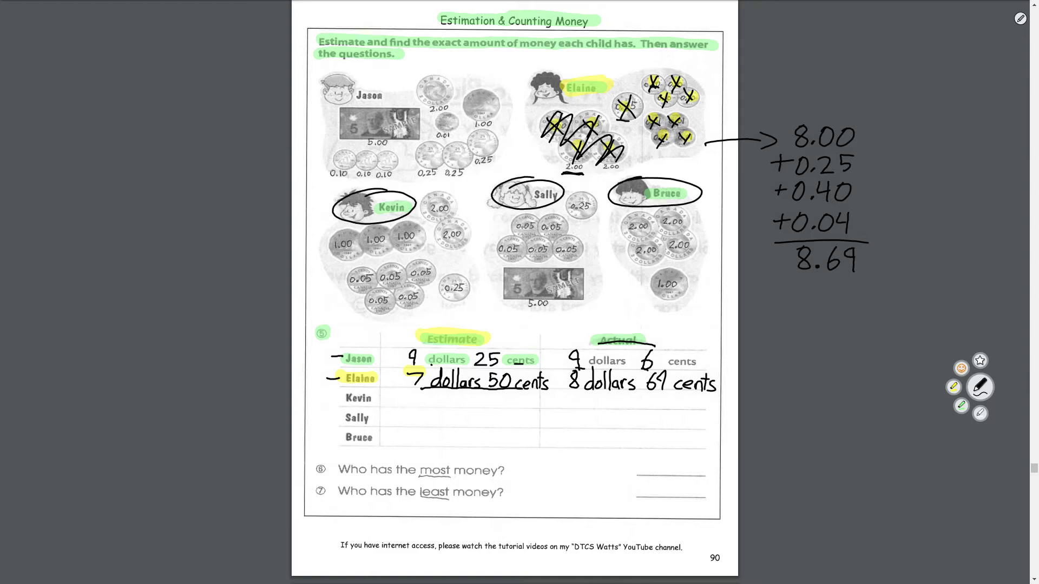
pyautogui.moveTo(326, 399)
pyautogui.mouseDown()
pyautogui.moveTo(342, 398)
pyautogui.moveTo(343, 442)
pyautogui.mouseUp()
pyautogui.moveTo(445, 341); pyautogui.dragTo(456, 341)
# - Highlight questions 6 and 7 and Kevin, Sally and Bruce's table names in yellow
pyautogui.click(954, 386)
pyautogui.moveTo(325, 461)
pyautogui.mouseDown()
pyautogui.moveTo(314, 468)
pyautogui.moveTo(320, 498)
pyautogui.mouseUp()
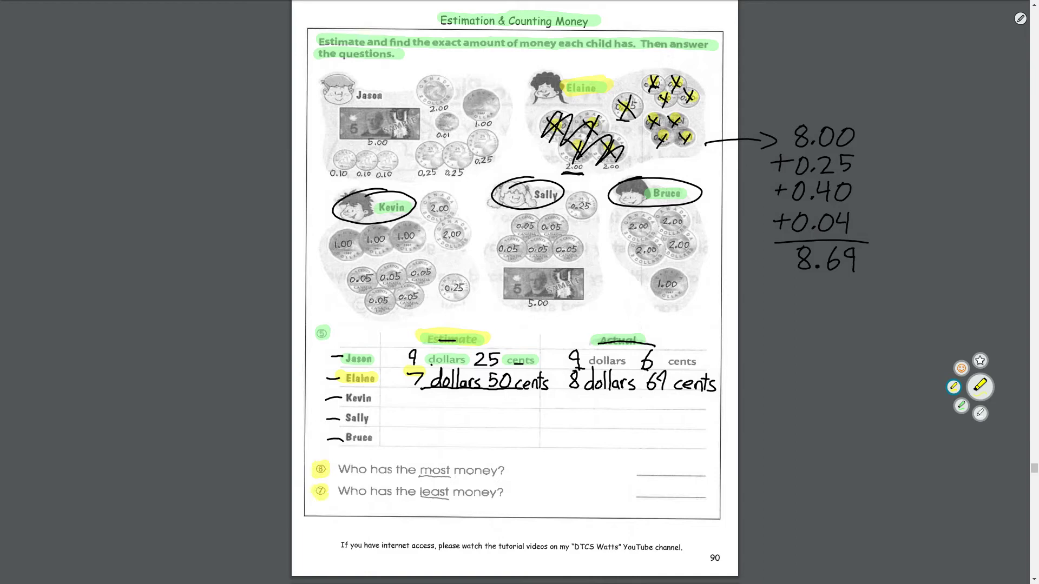
pyautogui.moveTo(370, 448)
pyautogui.mouseDown()
pyautogui.moveTo(366, 416)
pyautogui.moveTo(344, 470)
pyautogui.moveTo(511, 470)
pyautogui.mouseUp()
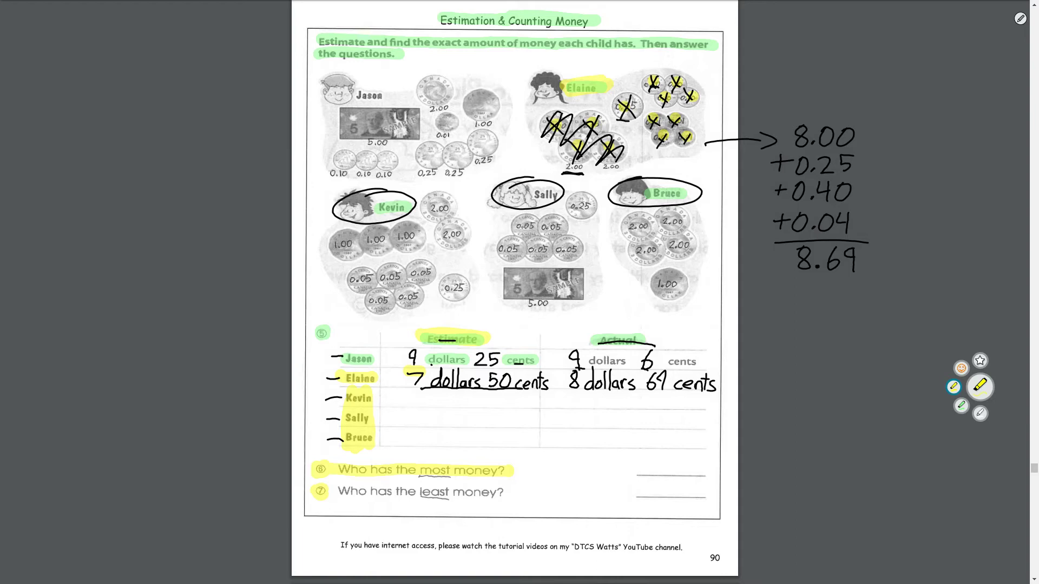
pyautogui.moveTo(331, 491); pyautogui.dragTo(511, 492)
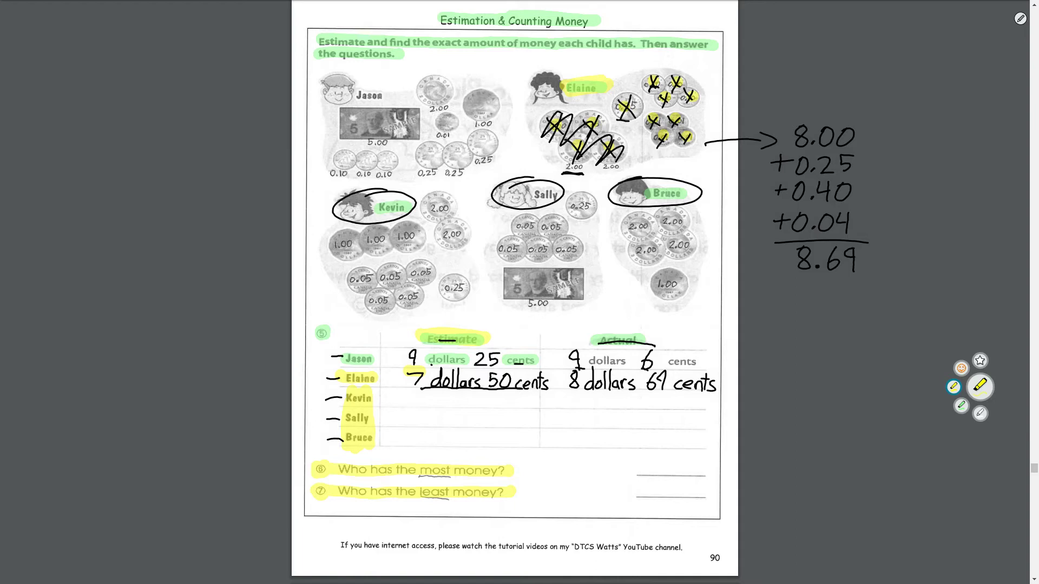
pyautogui.moveTo(376, 381); pyautogui.dragTo(372, 455)
# - Erase the highlights on questions 6 and 7, the title and the instructions
pyautogui.click(980, 387)
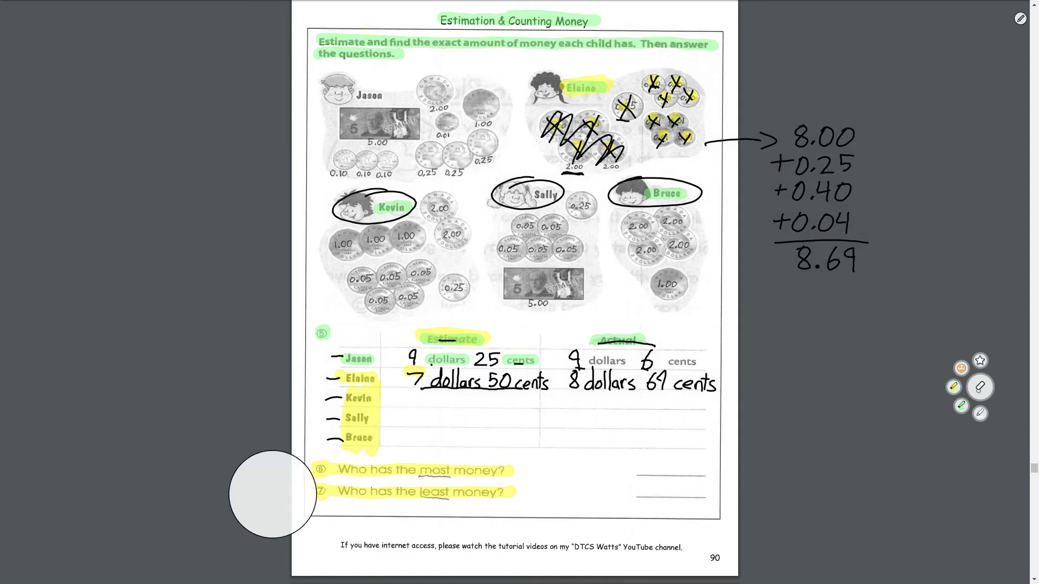
pyautogui.moveTo(273, 494)
pyautogui.mouseDown()
pyautogui.moveTo(460, 492)
pyautogui.moveTo(687, 470)
pyautogui.mouseUp()
pyautogui.moveTo(860, 337)
pyautogui.mouseDown()
pyautogui.moveTo(881, 128)
pyautogui.moveTo(796, 41)
pyautogui.moveTo(492, 49)
pyautogui.moveTo(264, 71)
pyautogui.mouseUp()
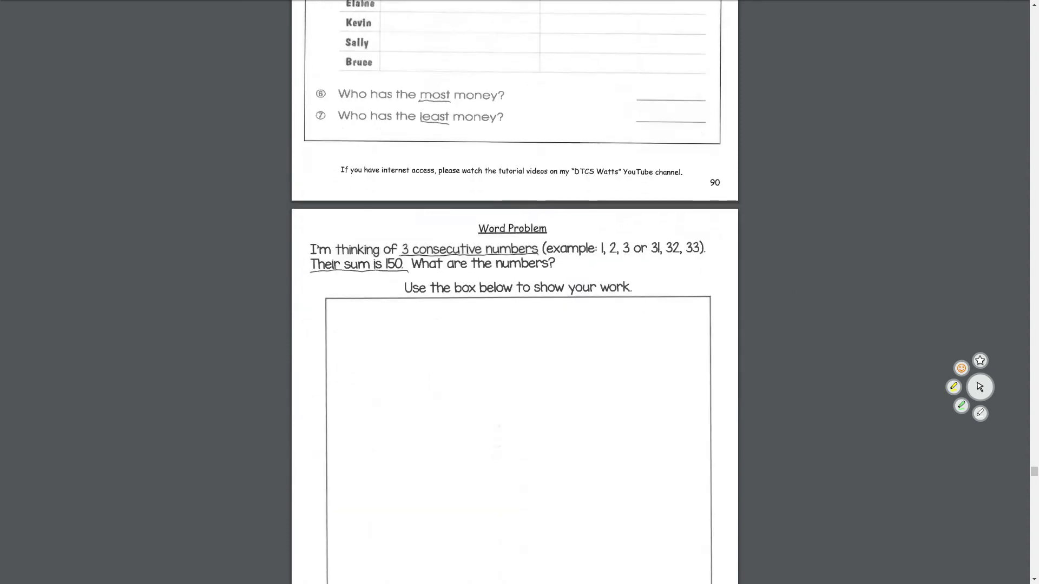
pyautogui.scroll(-4, 514, 293)
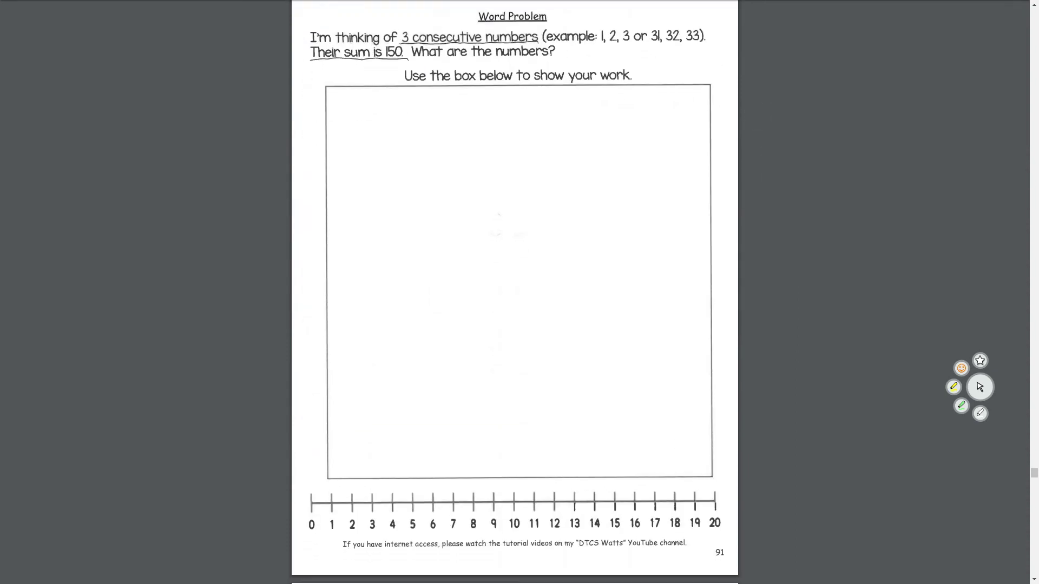
# - On page 91, highlight the Word Problem title, question lines and show-your-work instruction in yellow
pyautogui.click(953, 387)
pyautogui.moveTo(455, 18); pyautogui.dragTo(560, 17)
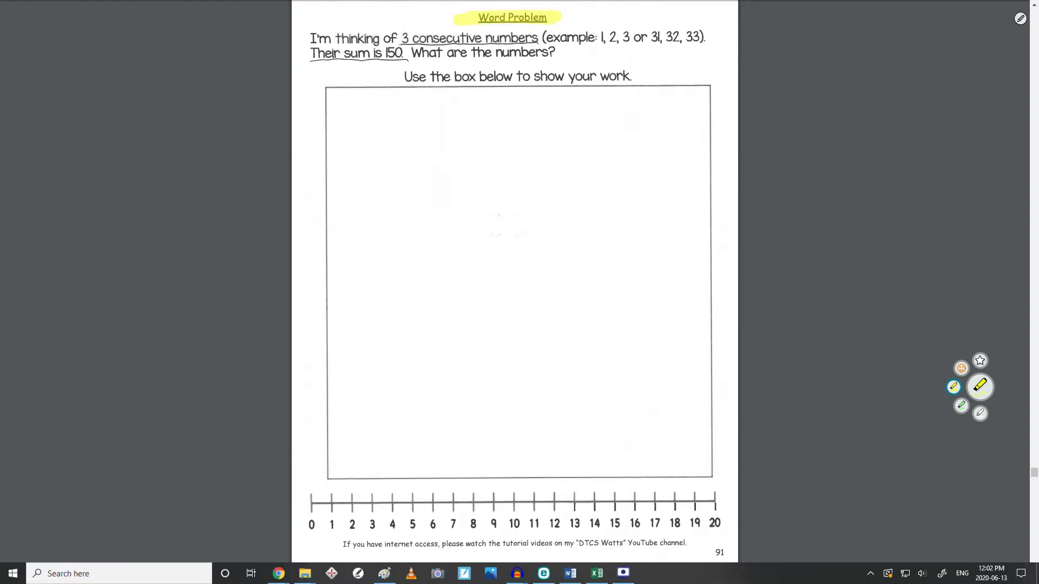
pyautogui.moveTo(309, 38); pyautogui.dragTo(706, 37)
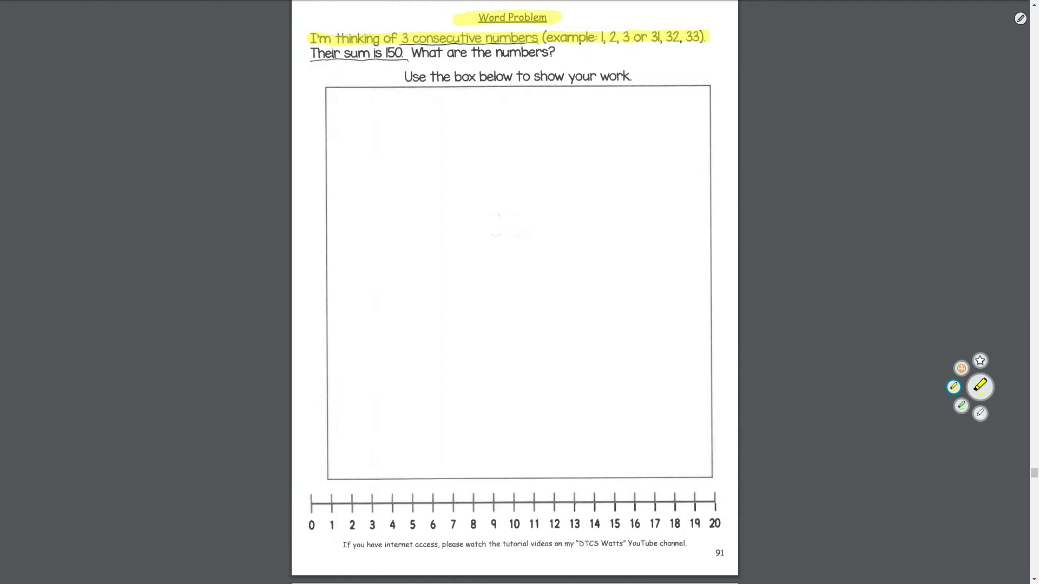
pyautogui.moveTo(306, 54); pyautogui.dragTo(406, 54)
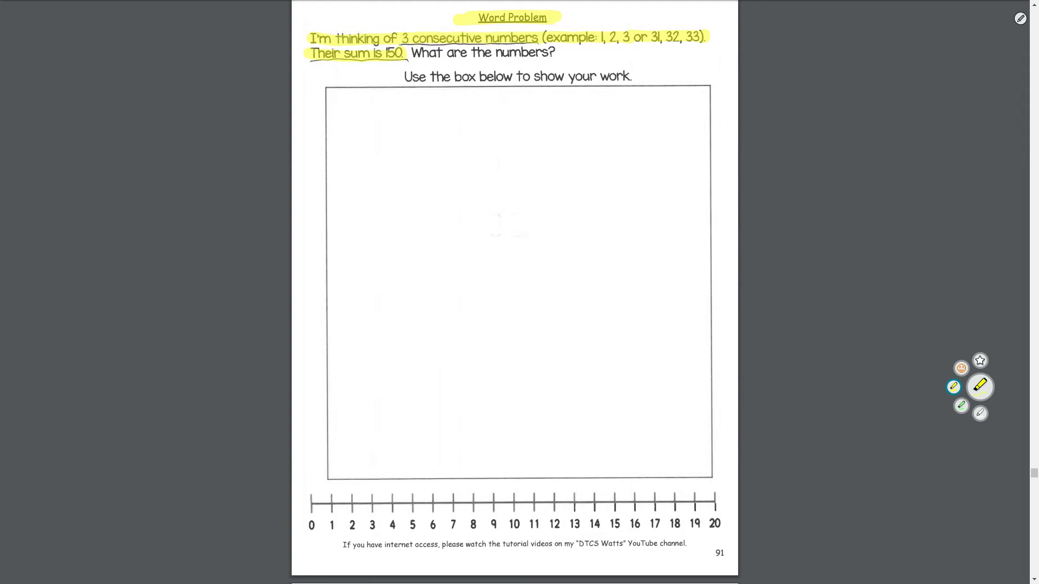
pyautogui.moveTo(410, 52); pyautogui.dragTo(557, 52)
pyautogui.moveTo(399, 77); pyautogui.dragTo(642, 77)
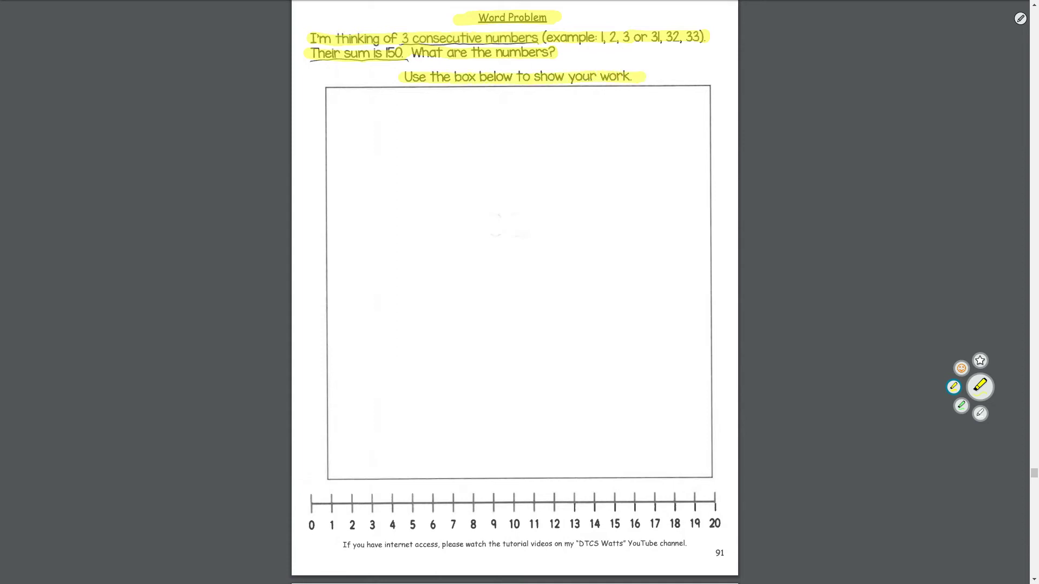
# - With the black pen, write 50+51+52 in the work box and box the total 153
pyautogui.click(953, 387)
pyautogui.moveTo(362, 169)
pyautogui.mouseDown()
pyautogui.moveTo(379, 165)
pyautogui.moveTo(366, 142)
pyautogui.moveTo(390, 141)
pyautogui.mouseUp()
pyautogui.moveTo(405, 145)
pyautogui.mouseDown()
pyautogui.moveTo(389, 158)
pyautogui.moveTo(405, 145)
pyautogui.mouseUp()
pyautogui.moveTo(337, 188)
pyautogui.mouseDown()
pyautogui.moveTo(354, 187)
pyautogui.moveTo(346, 202)
pyautogui.moveTo(363, 201)
pyautogui.mouseUp()
pyautogui.moveTo(367, 175)
pyautogui.mouseDown()
pyautogui.moveTo(383, 174)
pyautogui.moveTo(398, 200)
pyautogui.mouseUp()
pyautogui.moveTo(338, 226)
pyautogui.mouseDown()
pyautogui.moveTo(353, 225)
pyautogui.moveTo(347, 236)
pyautogui.moveTo(362, 245)
pyautogui.moveTo(379, 214)
pyautogui.moveTo(415, 237)
pyautogui.mouseUp()
pyautogui.moveTo(349, 256); pyautogui.dragTo(444, 257)
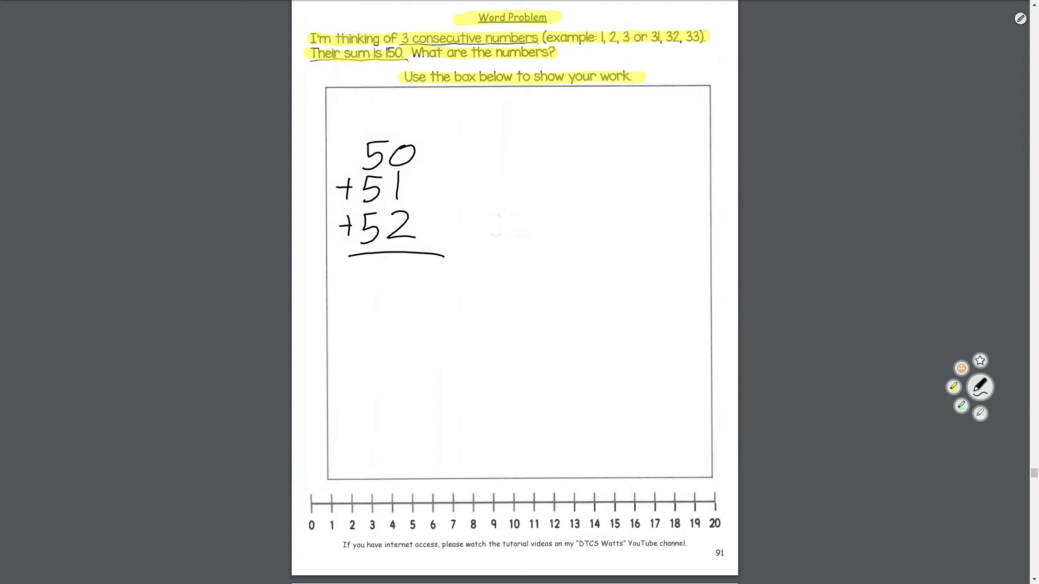
pyautogui.moveTo(398, 264); pyautogui.dragTo(400, 285)
pyautogui.moveTo(362, 263)
pyautogui.mouseDown()
pyautogui.moveTo(358, 291)
pyautogui.moveTo(389, 277)
pyautogui.moveTo(391, 259)
pyautogui.mouseUp()
pyautogui.moveTo(344, 296)
pyautogui.mouseDown()
pyautogui.moveTo(433, 269)
pyautogui.moveTo(434, 256)
pyautogui.moveTo(348, 257)
pyautogui.mouseUp()
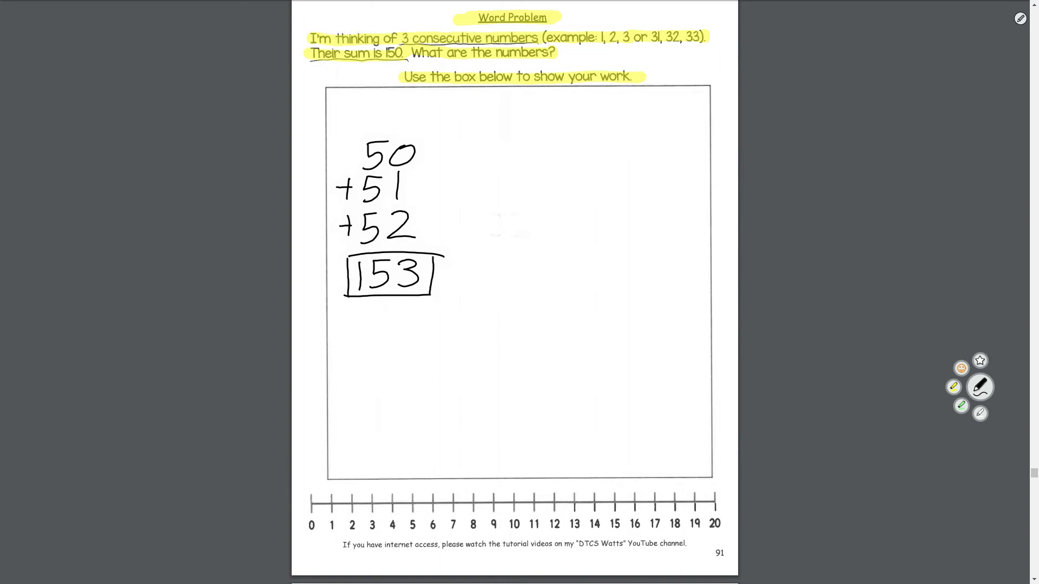
# - Circle the target 150 and work out 50−3=47 with a column subtraction beside it
pyautogui.moveTo(389, 41)
pyautogui.mouseDown()
pyautogui.moveTo(404, 59)
pyautogui.moveTo(386, 39)
pyautogui.mouseUp()
pyautogui.moveTo(421, 153)
pyautogui.mouseDown()
pyautogui.moveTo(442, 153)
pyautogui.moveTo(454, 164)
pyautogui.moveTo(445, 167)
pyautogui.moveTo(510, 149)
pyautogui.moveTo(513, 157)
pyautogui.mouseUp()
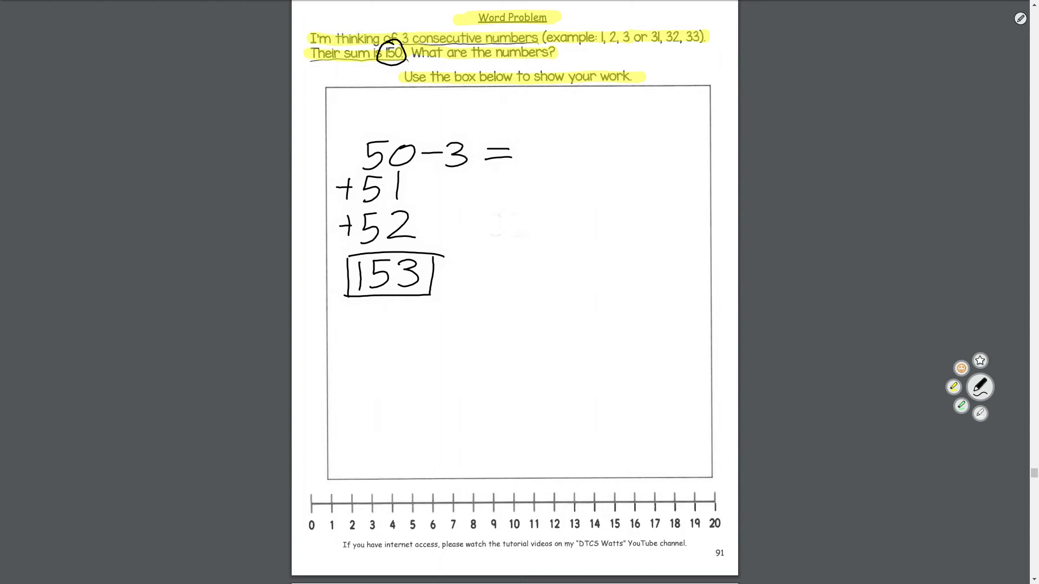
pyautogui.moveTo(648, 157)
pyautogui.mouseDown()
pyautogui.moveTo(669, 135)
pyautogui.moveTo(683, 154)
pyautogui.moveTo(696, 136)
pyautogui.moveTo(641, 168)
pyautogui.moveTo(682, 177)
pyautogui.mouseUp()
pyautogui.moveTo(624, 192); pyautogui.dragTo(706, 189)
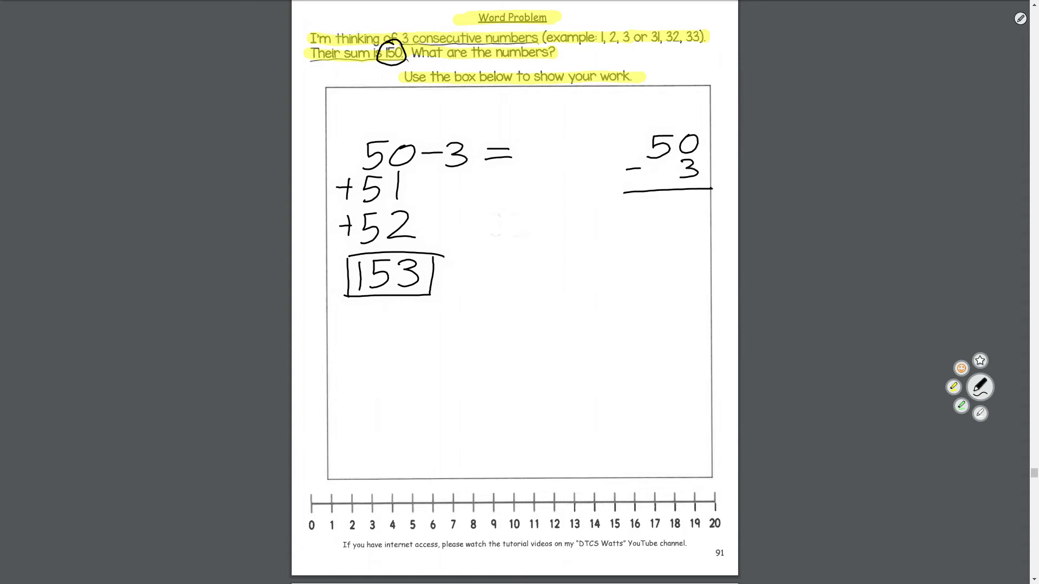
pyautogui.moveTo(649, 125)
pyautogui.mouseDown()
pyautogui.moveTo(667, 168)
pyautogui.moveTo(653, 123)
pyautogui.moveTo(669, 120)
pyautogui.mouseUp()
pyautogui.moveTo(665, 108)
pyautogui.mouseDown()
pyautogui.moveTo(663, 135)
pyautogui.moveTo(684, 154)
pyautogui.moveTo(698, 114)
pyautogui.mouseUp()
pyautogui.moveTo(515, 515)
pyautogui.mouseDown()
pyautogui.moveTo(515, 497)
pyautogui.moveTo(497, 508)
pyautogui.moveTo(452, 498)
pyautogui.moveTo(458, 519)
pyautogui.mouseUp()
pyautogui.moveTo(689, 201); pyautogui.dragTo(693, 217)
pyautogui.moveTo(669, 198)
pyautogui.mouseDown()
pyautogui.moveTo(662, 211)
pyautogui.moveTo(680, 208)
pyautogui.mouseUp()
pyautogui.moveTo(675, 197); pyautogui.dragTo(671, 222)
pyautogui.moveTo(533, 138)
pyautogui.mouseDown()
pyautogui.moveTo(550, 155)
pyautogui.moveTo(543, 173)
pyautogui.moveTo(560, 172)
pyautogui.mouseUp()
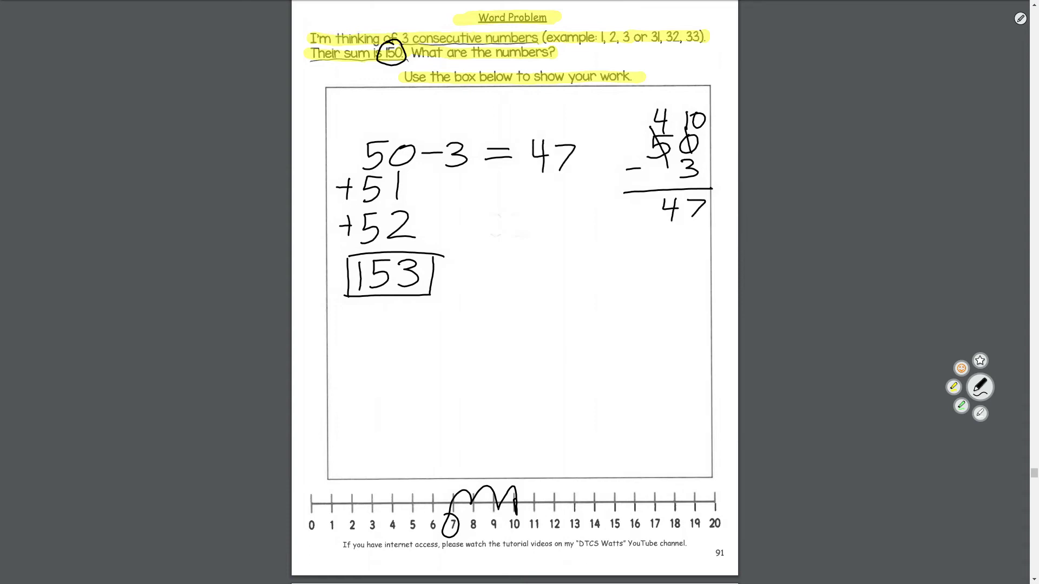
# - Add 47+48+49, box the total 144 and draw an arrow comparing it with 153
pyautogui.moveTo(499, 186)
pyautogui.mouseDown()
pyautogui.moveTo(540, 192)
pyautogui.moveTo(540, 206)
pyautogui.moveTo(561, 187)
pyautogui.mouseUp()
pyautogui.moveTo(505, 222)
pyautogui.mouseDown()
pyautogui.moveTo(521, 221)
pyautogui.moveTo(510, 233)
pyautogui.moveTo(538, 225)
pyautogui.mouseUp()
pyautogui.moveTo(540, 214); pyautogui.dragTo(539, 243)
pyautogui.moveTo(560, 230); pyautogui.dragTo(560, 233)
pyautogui.moveTo(555, 213); pyautogui.dragTo(566, 224)
pyautogui.moveTo(509, 245); pyautogui.dragTo(582, 248)
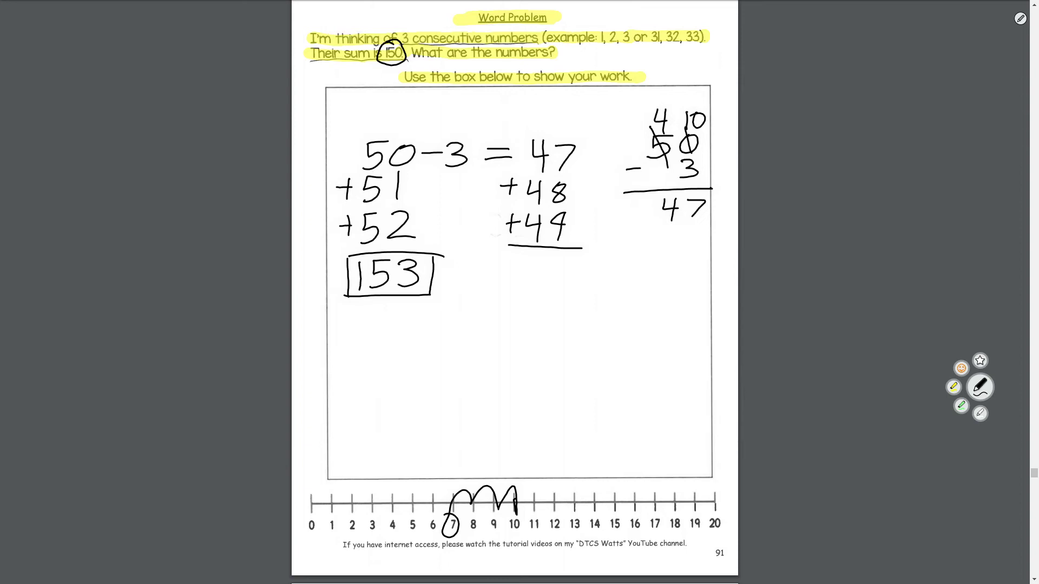
pyautogui.moveTo(554, 254); pyautogui.dragTo(566, 276)
pyautogui.moveTo(530, 122); pyautogui.dragTo(544, 134)
pyautogui.moveTo(523, 251)
pyautogui.mouseDown()
pyautogui.moveTo(524, 276)
pyautogui.moveTo(545, 265)
pyautogui.moveTo(542, 283)
pyautogui.mouseUp()
pyautogui.moveTo(510, 246)
pyautogui.mouseDown()
pyautogui.moveTo(512, 259)
pyautogui.moveTo(579, 276)
pyautogui.mouseUp()
pyautogui.moveTo(445, 271)
pyautogui.mouseDown()
pyautogui.moveTo(445, 289)
pyautogui.moveTo(493, 273)
pyautogui.mouseUp()
pyautogui.moveTo(489, 268); pyautogui.dragTo(490, 285)
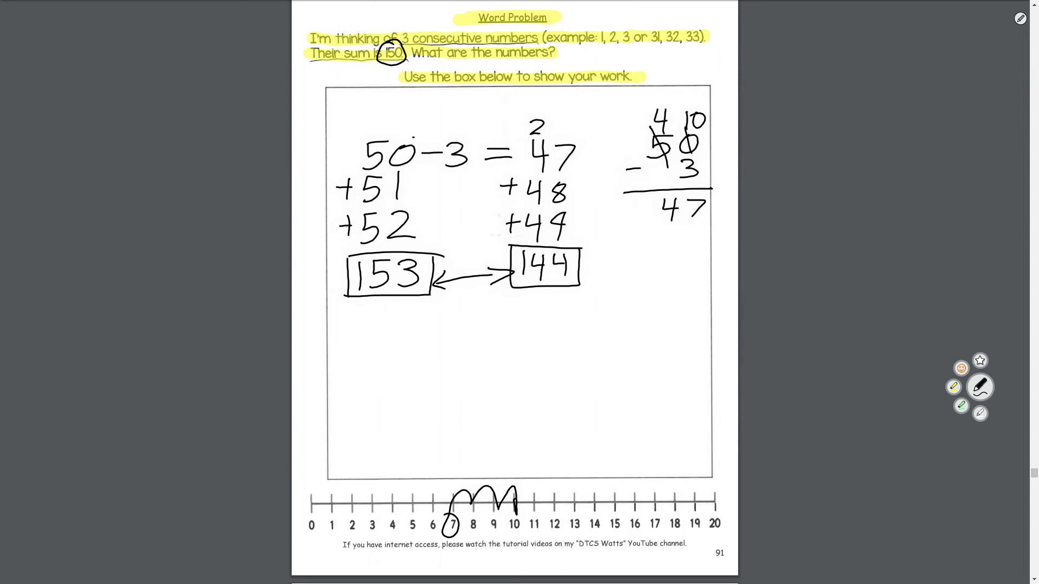
# - Write the column 49+50+51 under 153 and total it as a boxed 150
pyautogui.moveTo(413, 137); pyautogui.dragTo(446, 126)
pyautogui.moveTo(371, 315)
pyautogui.mouseDown()
pyautogui.moveTo(367, 328)
pyautogui.moveTo(384, 327)
pyautogui.mouseUp()
pyautogui.moveTo(381, 314)
pyautogui.mouseDown()
pyautogui.moveTo(381, 344)
pyautogui.moveTo(397, 341)
pyautogui.moveTo(388, 327)
pyautogui.mouseUp()
pyautogui.moveTo(341, 351)
pyautogui.mouseDown()
pyautogui.moveTo(357, 349)
pyautogui.moveTo(351, 363)
pyautogui.moveTo(368, 374)
pyautogui.moveTo(384, 351)
pyautogui.mouseUp()
pyautogui.moveTo(398, 349)
pyautogui.mouseDown()
pyautogui.moveTo(394, 373)
pyautogui.moveTo(362, 388)
pyautogui.mouseUp()
pyautogui.moveTo(355, 383); pyautogui.dragTo(356, 405)
pyautogui.moveTo(370, 407)
pyautogui.mouseDown()
pyautogui.moveTo(385, 383)
pyautogui.moveTo(397, 407)
pyautogui.moveTo(425, 415)
pyautogui.mouseUp()
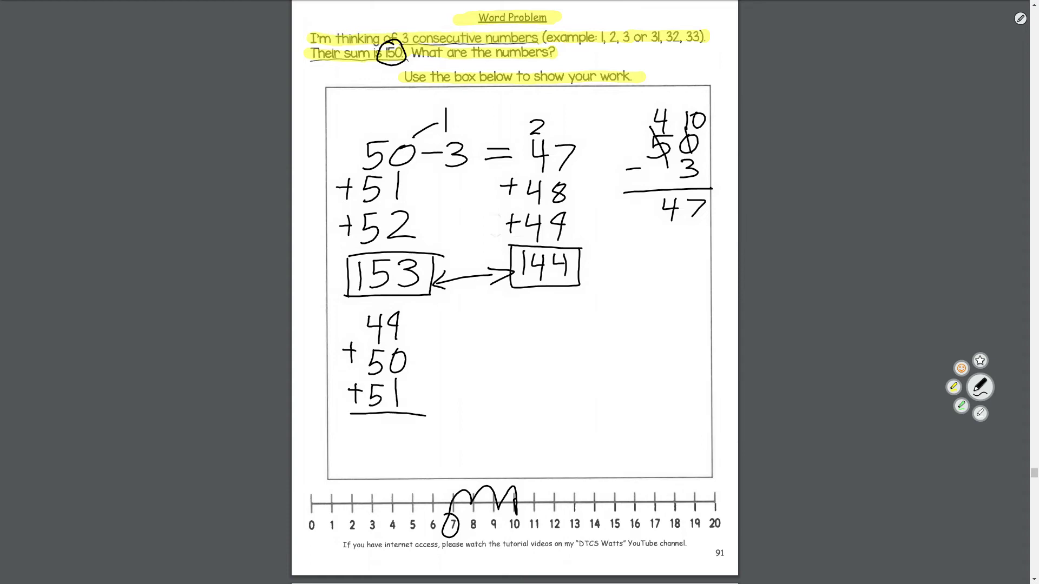
pyautogui.moveTo(494, 506)
pyautogui.mouseDown()
pyautogui.moveTo(523, 533)
pyautogui.moveTo(518, 511)
pyautogui.mouseUp()
pyautogui.moveTo(395, 416)
pyautogui.mouseDown()
pyautogui.moveTo(391, 436)
pyautogui.moveTo(399, 418)
pyautogui.mouseUp()
pyautogui.moveTo(375, 301); pyautogui.dragTo(375, 311)
pyautogui.moveTo(364, 418)
pyautogui.mouseDown()
pyautogui.moveTo(363, 437)
pyautogui.moveTo(373, 442)
pyautogui.moveTo(388, 418)
pyautogui.moveTo(350, 421)
pyautogui.moveTo(417, 446)
pyautogui.mouseUp()
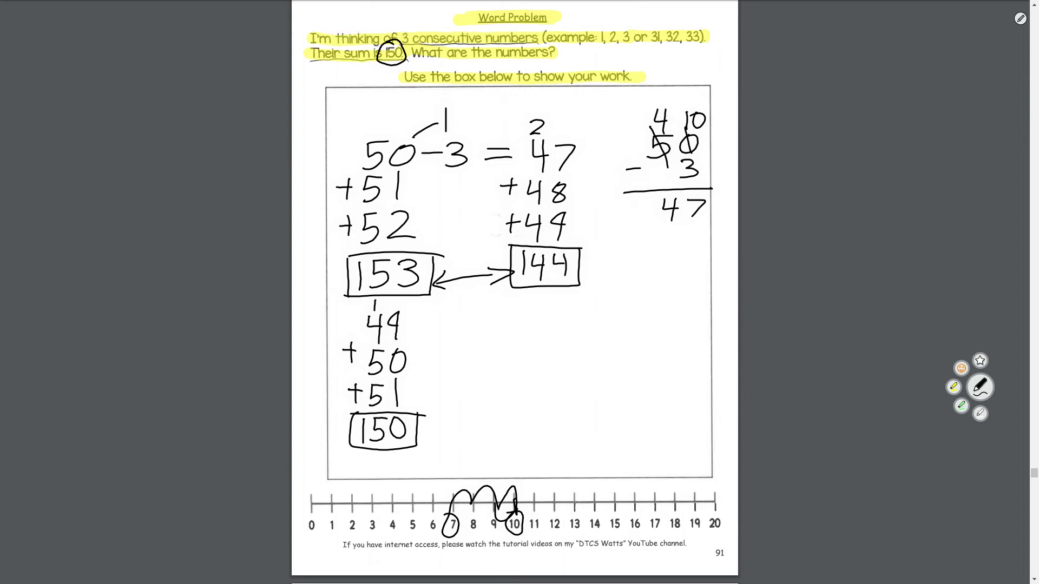
# - Write the answer 49, 50, 51 inside a cloud with an arrow to 150
pyautogui.moveTo(482, 346)
pyautogui.mouseDown()
pyautogui.moveTo(506, 369)
pyautogui.moveTo(504, 391)
pyautogui.moveTo(531, 346)
pyautogui.moveTo(539, 401)
pyautogui.moveTo(555, 352)
pyautogui.moveTo(579, 348)
pyautogui.mouseUp()
pyautogui.moveTo(594, 356)
pyautogui.mouseDown()
pyautogui.moveTo(582, 377)
pyautogui.moveTo(595, 355)
pyautogui.moveTo(614, 401)
pyautogui.moveTo(641, 383)
pyautogui.moveTo(626, 357)
pyautogui.moveTo(649, 353)
pyautogui.mouseUp()
pyautogui.moveTo(663, 384); pyautogui.dragTo(661, 349)
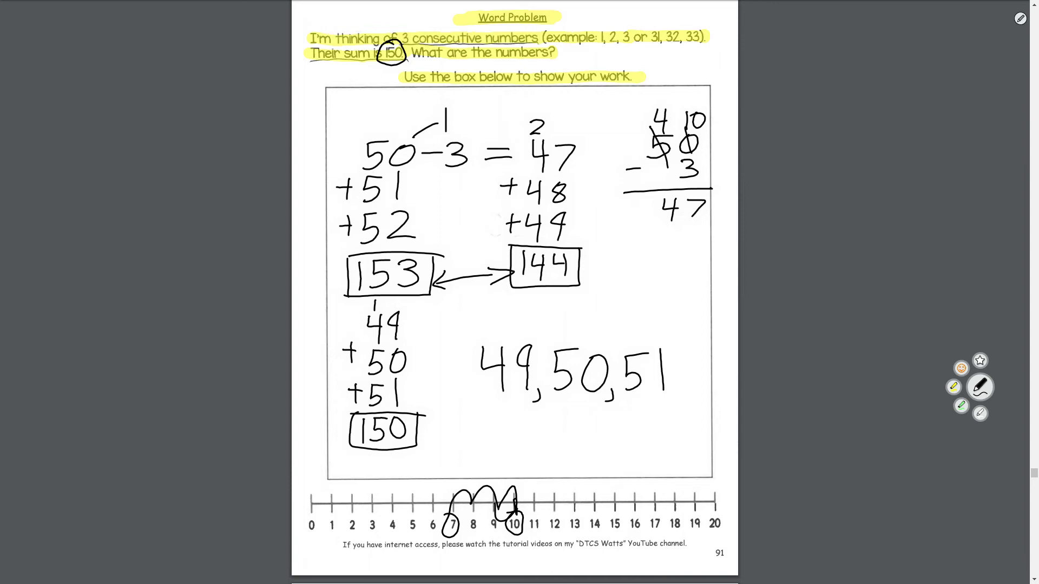
pyautogui.moveTo(491, 410)
pyautogui.mouseDown()
pyautogui.moveTo(658, 411)
pyautogui.moveTo(686, 352)
pyautogui.moveTo(640, 329)
pyautogui.moveTo(485, 326)
pyautogui.moveTo(458, 403)
pyautogui.moveTo(491, 417)
pyautogui.mouseUp()
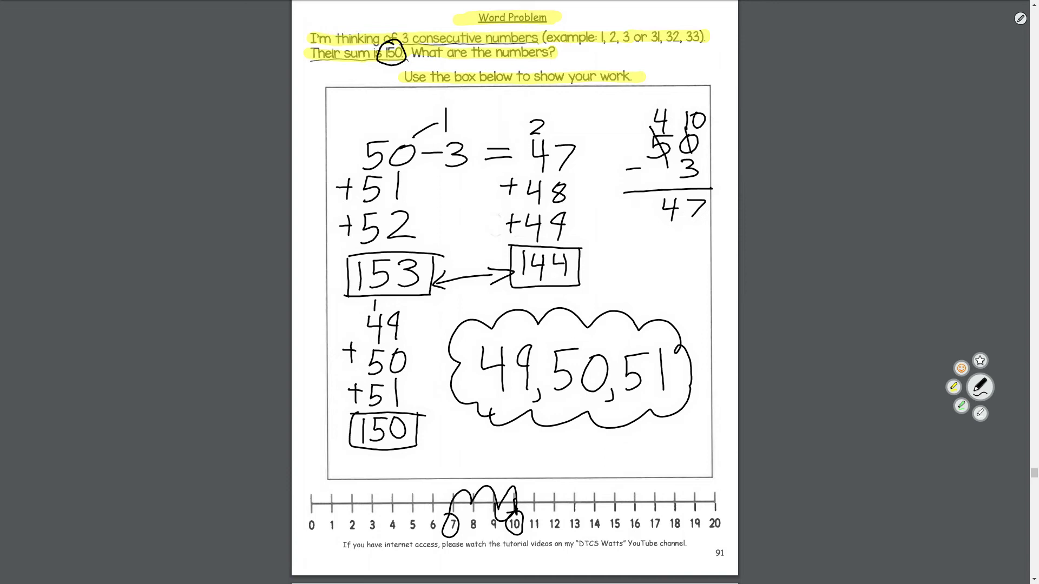
pyautogui.moveTo(503, 398)
pyautogui.mouseDown()
pyautogui.moveTo(416, 433)
pyautogui.moveTo(443, 440)
pyautogui.mouseUp()
# - Erase the ink and highlights on the word problem page with Erase All
pyautogui.press('e')
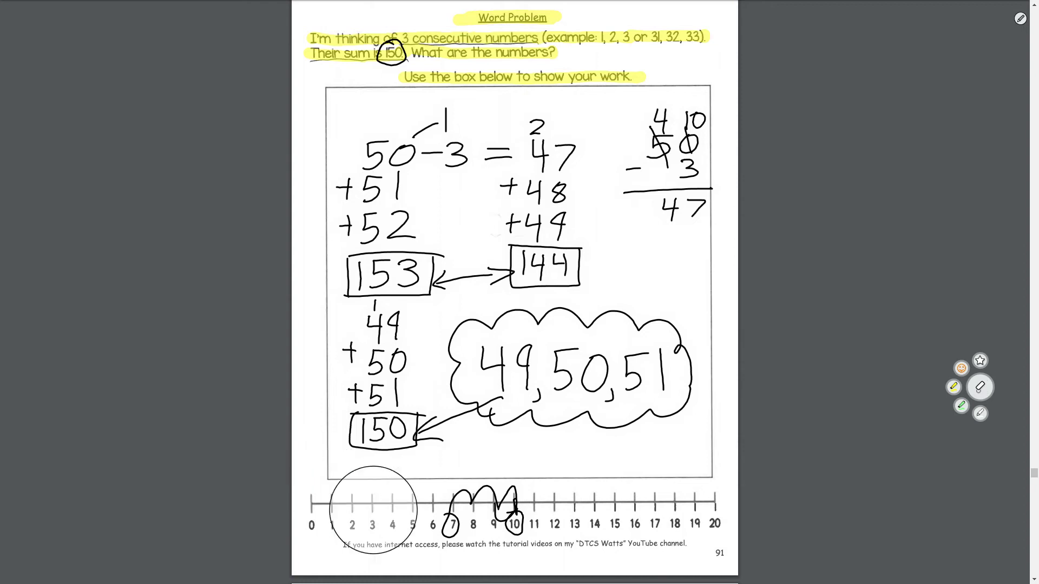
pyautogui.moveTo(429, 499); pyautogui.dragTo(638, 487)
pyautogui.moveTo(777, 88); pyautogui.dragTo(301, 46)
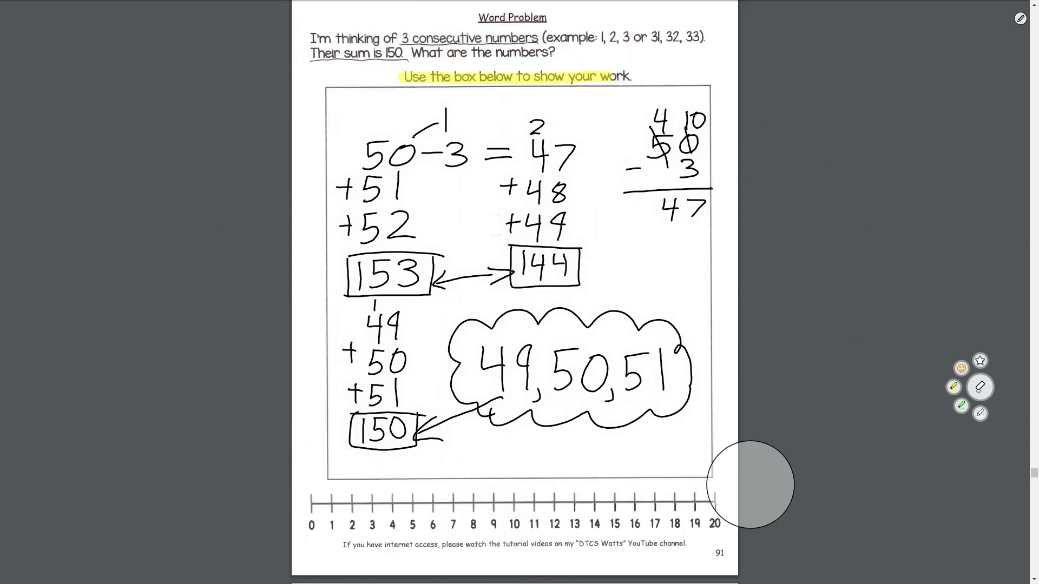
pyautogui.click(979, 387)
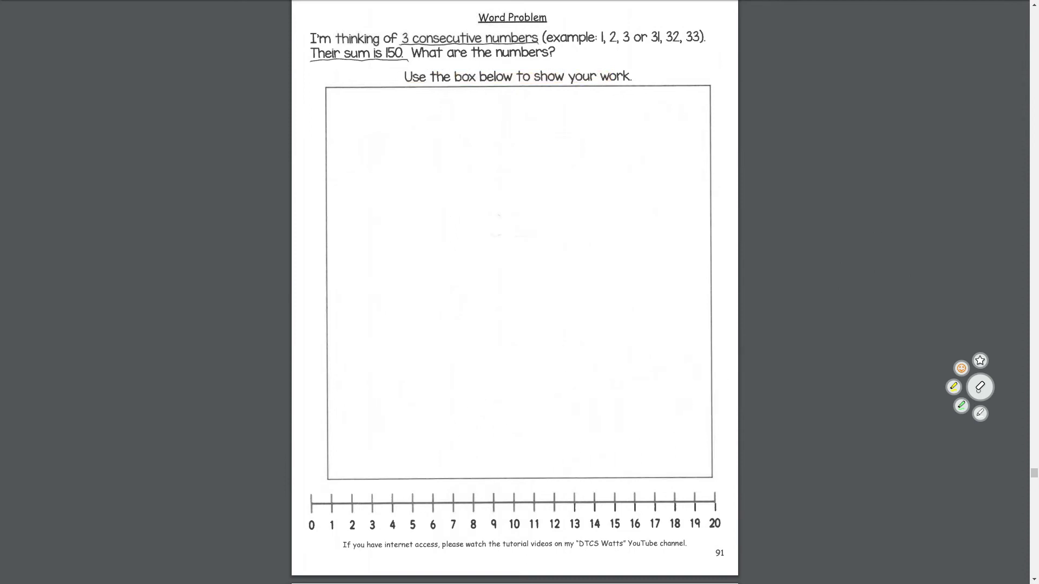
# - Switch to select mode and scroll to the Number of the Day page 92
pyautogui.click(979, 388)
pyautogui.click(979, 387)
pyautogui.scroll(-9, 514, 292)
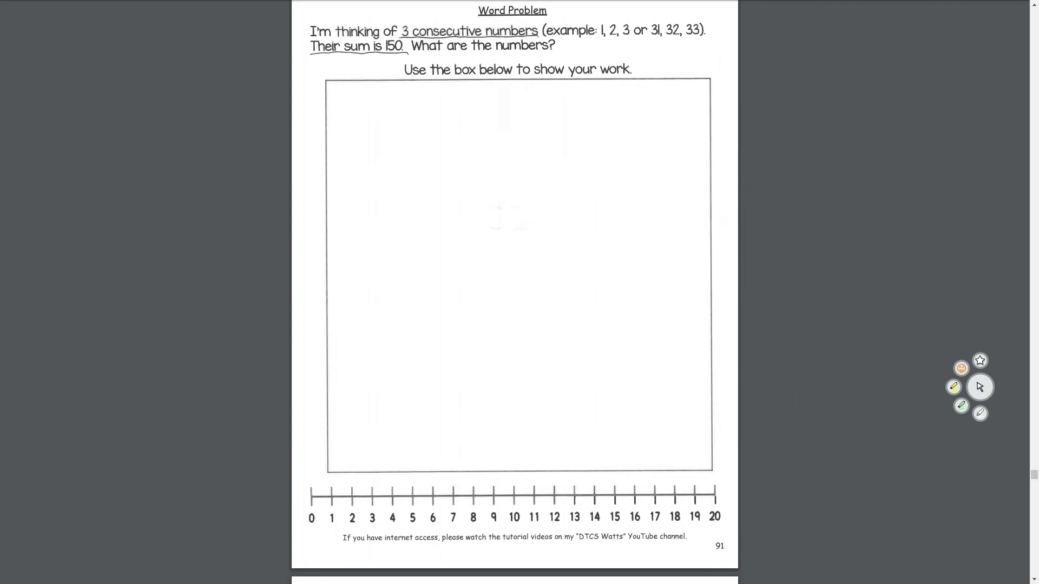
pyautogui.scroll(-2, 515, 293)
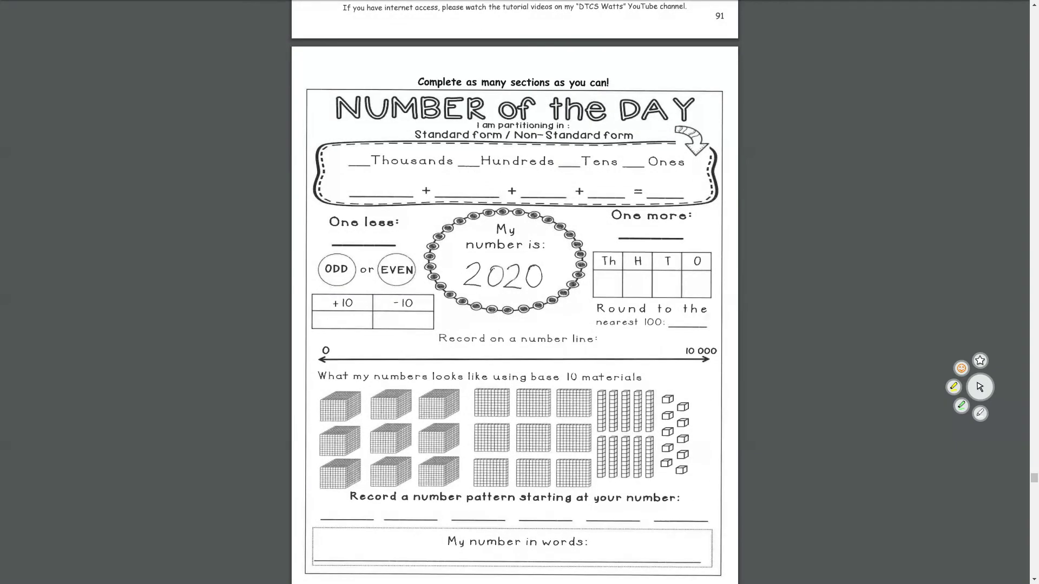
pyautogui.scroll(1, 515, 293)
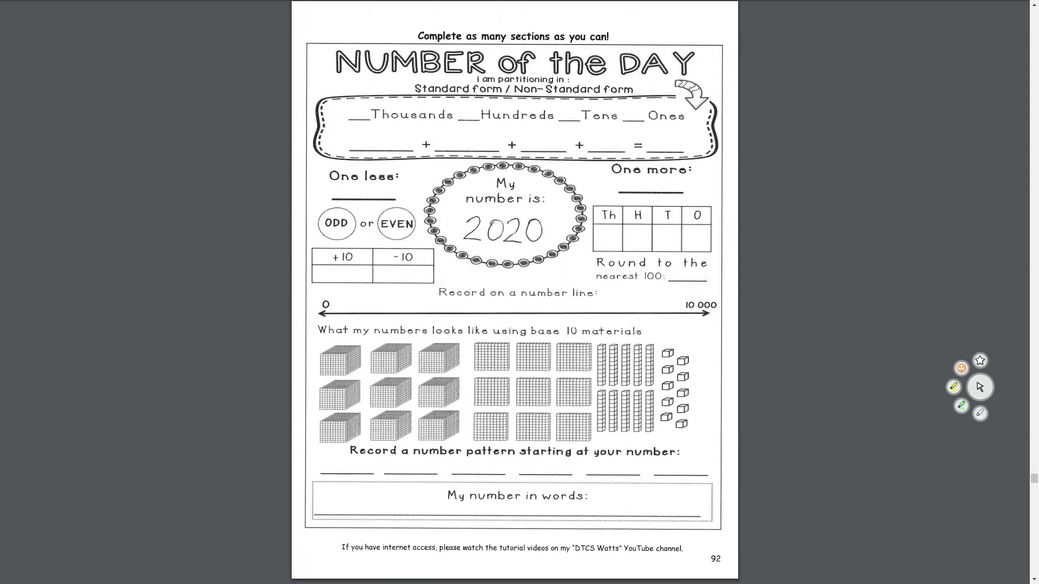
# - Highlight 'My number is 2020' in yellow
pyautogui.click(953, 386)
pyautogui.moveTo(466, 244)
pyautogui.mouseDown()
pyautogui.moveTo(545, 233)
pyautogui.moveTo(506, 232)
pyautogui.moveTo(557, 222)
pyautogui.mouseUp()
pyautogui.moveTo(461, 203)
pyautogui.mouseDown()
pyautogui.moveTo(553, 203)
pyautogui.moveTo(522, 180)
pyautogui.moveTo(487, 177)
pyautogui.mouseUp()
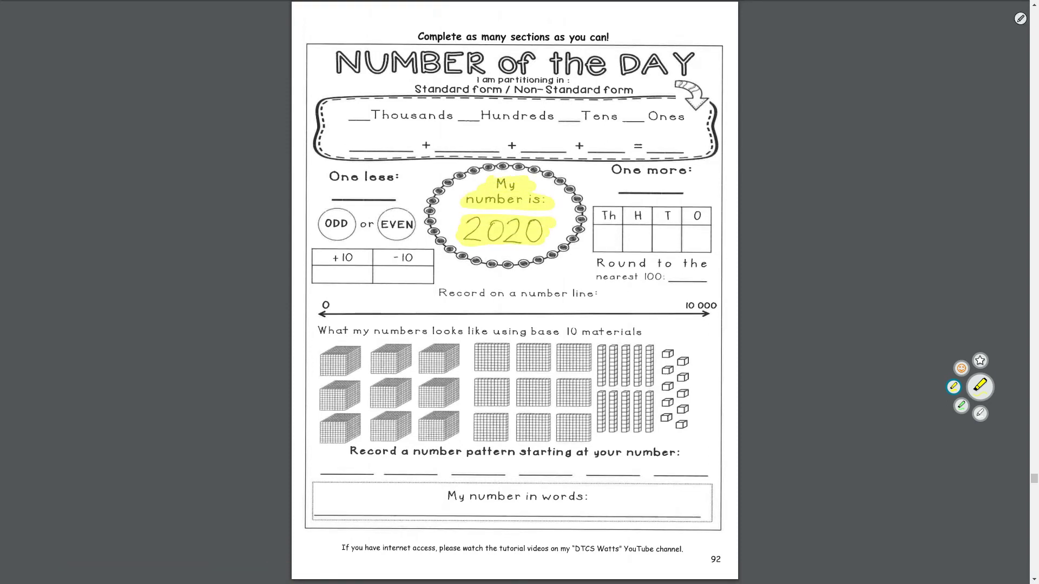
# - In black pen, fill in 2 thousands (2000) and 0 hundreds, marking the matching digits and cubes
pyautogui.click(980, 386)
pyautogui.moveTo(374, 119); pyautogui.dragTo(453, 119)
pyautogui.moveTo(463, 243); pyautogui.dragTo(478, 243)
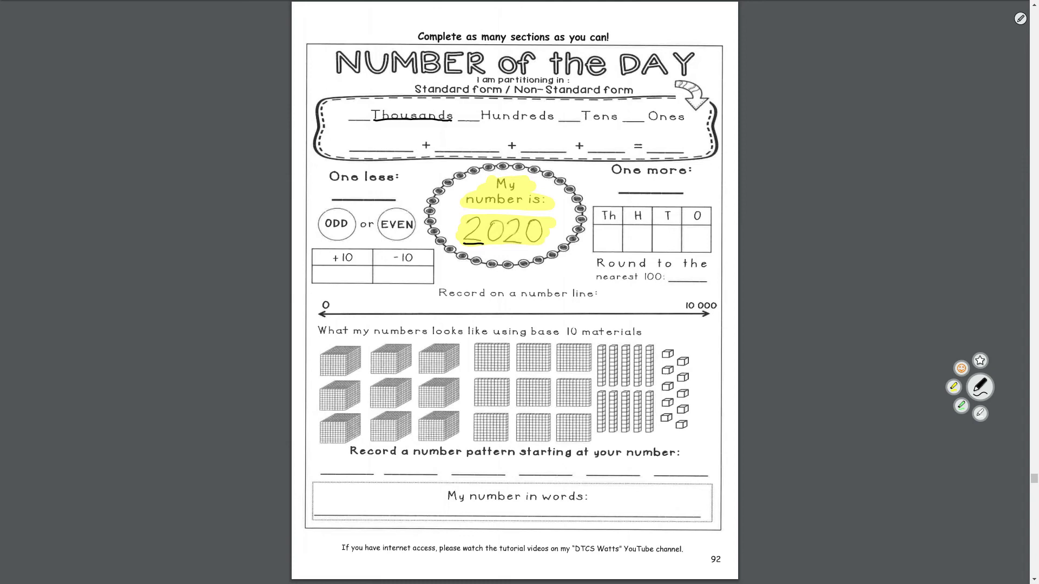
pyautogui.moveTo(353, 107); pyautogui.dragTo(367, 119)
pyautogui.moveTo(343, 353); pyautogui.dragTo(337, 374)
pyautogui.moveTo(395, 348); pyautogui.dragTo(387, 370)
pyautogui.moveTo(348, 136)
pyautogui.mouseDown()
pyautogui.moveTo(362, 150)
pyautogui.moveTo(385, 135)
pyautogui.mouseUp()
pyautogui.moveTo(390, 137); pyautogui.dragTo(402, 144)
pyautogui.moveTo(480, 124); pyautogui.dragTo(556, 124)
pyautogui.moveTo(487, 245); pyautogui.dragTo(503, 244)
pyautogui.moveTo(466, 105)
pyautogui.mouseDown()
pyautogui.moveTo(473, 143)
pyautogui.moveTo(457, 139)
pyautogui.mouseUp()
# - Fill in 2 tens (20) and 0 ones, underlining each heading and digit
pyautogui.moveTo(583, 121); pyautogui.dragTo(615, 123)
pyautogui.moveTo(503, 245); pyautogui.dragTo(524, 244)
pyautogui.moveTo(602, 356); pyautogui.dragTo(605, 368)
pyautogui.moveTo(613, 356); pyautogui.dragTo(615, 369)
pyautogui.moveTo(563, 108)
pyautogui.mouseDown()
pyautogui.moveTo(562, 119)
pyautogui.moveTo(575, 120)
pyautogui.moveTo(545, 152)
pyautogui.moveTo(553, 140)
pyautogui.mouseUp()
pyautogui.moveTo(653, 122); pyautogui.dragTo(696, 121)
pyautogui.moveTo(527, 244); pyautogui.dragTo(541, 243)
pyautogui.moveTo(632, 108)
pyautogui.mouseDown()
pyautogui.moveTo(604, 154)
pyautogui.moveTo(610, 135)
pyautogui.mouseUp()
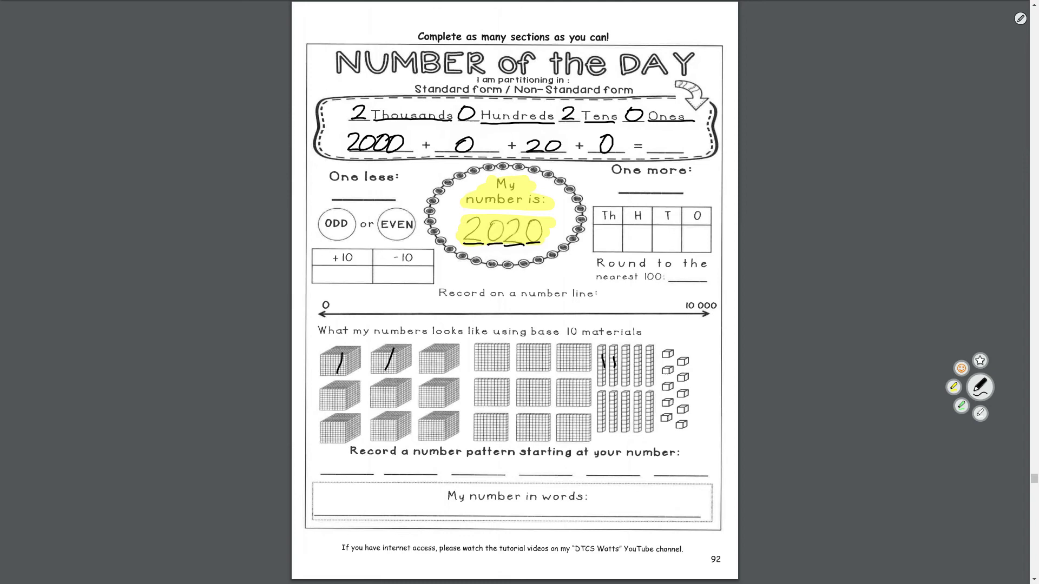
# - Total the addends 2000+0+20+0 as 2020 after the equals sign
pyautogui.moveTo(344, 154); pyautogui.dragTo(357, 154)
pyautogui.moveTo(646, 137); pyautogui.dragTo(659, 154)
pyautogui.moveTo(452, 157); pyautogui.dragTo(470, 154)
pyautogui.moveTo(669, 137); pyautogui.dragTo(671, 139)
pyautogui.moveTo(525, 158); pyautogui.dragTo(540, 155)
pyautogui.moveTo(676, 137); pyautogui.dragTo(688, 152)
pyautogui.moveTo(596, 158); pyautogui.dragTo(616, 156)
pyautogui.moveTo(695, 136)
pyautogui.mouseDown()
pyautogui.moveTo(687, 145)
pyautogui.moveTo(702, 138)
pyautogui.mouseUp()
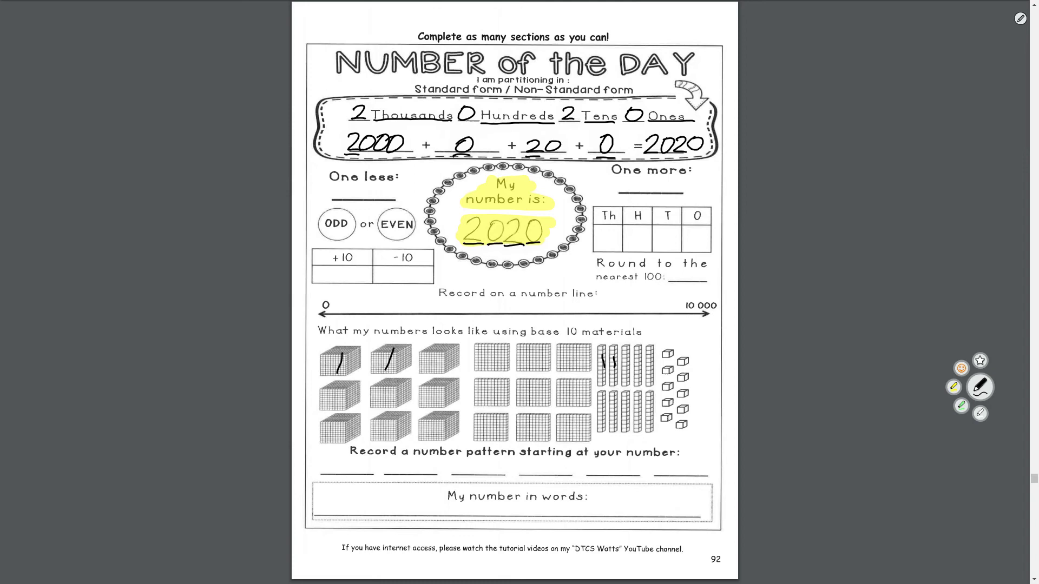
# - Write 2021 under One more and 2019 under One less, with arrows from 2020
pyautogui.moveTo(612, 176); pyautogui.dragTo(713, 174)
pyautogui.moveTo(527, 246)
pyautogui.mouseDown()
pyautogui.moveTo(540, 258)
pyautogui.moveTo(564, 233)
pyautogui.mouseUp()
pyautogui.moveTo(617, 181)
pyautogui.mouseDown()
pyautogui.moveTo(629, 193)
pyautogui.moveTo(644, 183)
pyautogui.mouseUp()
pyautogui.moveTo(648, 183); pyautogui.dragTo(661, 193)
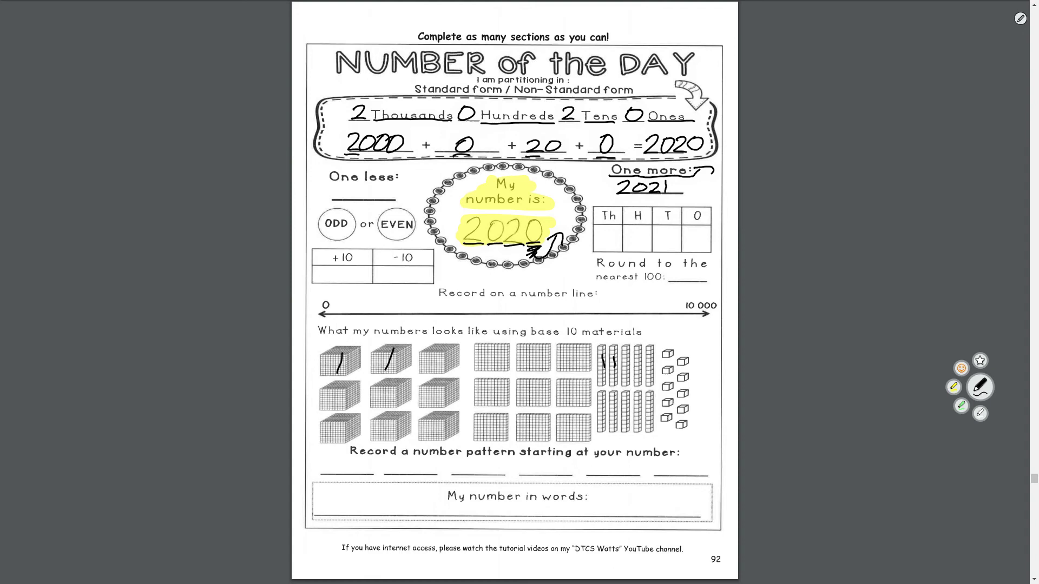
pyautogui.moveTo(325, 184); pyautogui.dragTo(422, 188)
pyautogui.moveTo(563, 237)
pyautogui.mouseDown()
pyautogui.moveTo(568, 265)
pyautogui.moveTo(576, 261)
pyautogui.mouseUp()
pyautogui.moveTo(336, 189)
pyautogui.mouseDown()
pyautogui.moveTo(336, 198)
pyautogui.moveTo(380, 191)
pyautogui.mouseUp()
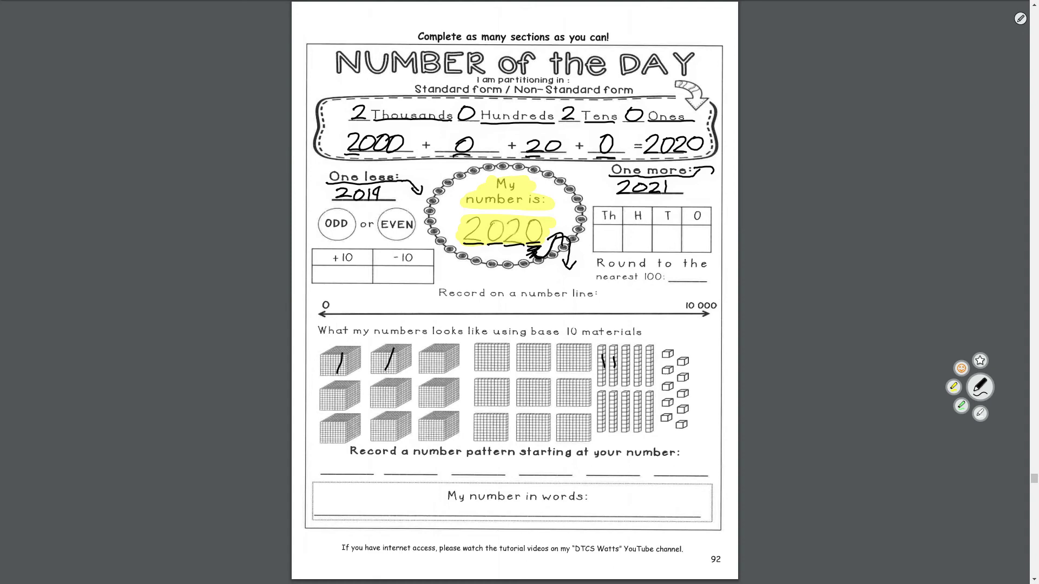
# - List odd digits 1 3 5 and even digits 0 2 4 6 8, circling 2020's last 0
pyautogui.moveTo(356, 230); pyautogui.dragTo(369, 234)
pyautogui.moveTo(317, 208)
pyautogui.mouseDown()
pyautogui.moveTo(316, 222)
pyautogui.moveTo(343, 216)
pyautogui.mouseUp()
pyautogui.moveTo(344, 205)
pyautogui.mouseDown()
pyautogui.moveTo(353, 204)
pyautogui.moveTo(325, 246)
pyautogui.moveTo(345, 246)
pyautogui.mouseUp()
pyautogui.moveTo(383, 207)
pyautogui.mouseDown()
pyautogui.moveTo(410, 215)
pyautogui.moveTo(387, 245)
pyautogui.mouseUp()
pyautogui.moveTo(401, 231)
pyautogui.mouseDown()
pyautogui.moveTo(398, 241)
pyautogui.moveTo(416, 232)
pyautogui.mouseUp()
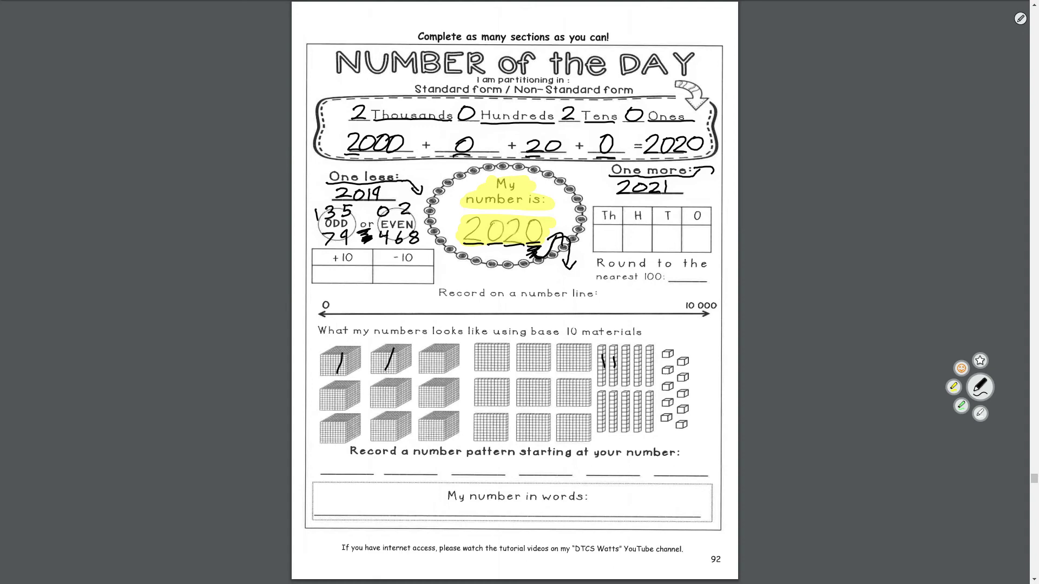
pyautogui.moveTo(550, 214)
pyautogui.mouseDown()
pyautogui.moveTo(549, 252)
pyautogui.moveTo(553, 215)
pyautogui.mouseUp()
pyautogui.moveTo(379, 203)
pyautogui.mouseDown()
pyautogui.moveTo(393, 216)
pyautogui.moveTo(385, 230)
pyautogui.moveTo(398, 234)
pyautogui.mouseUp()
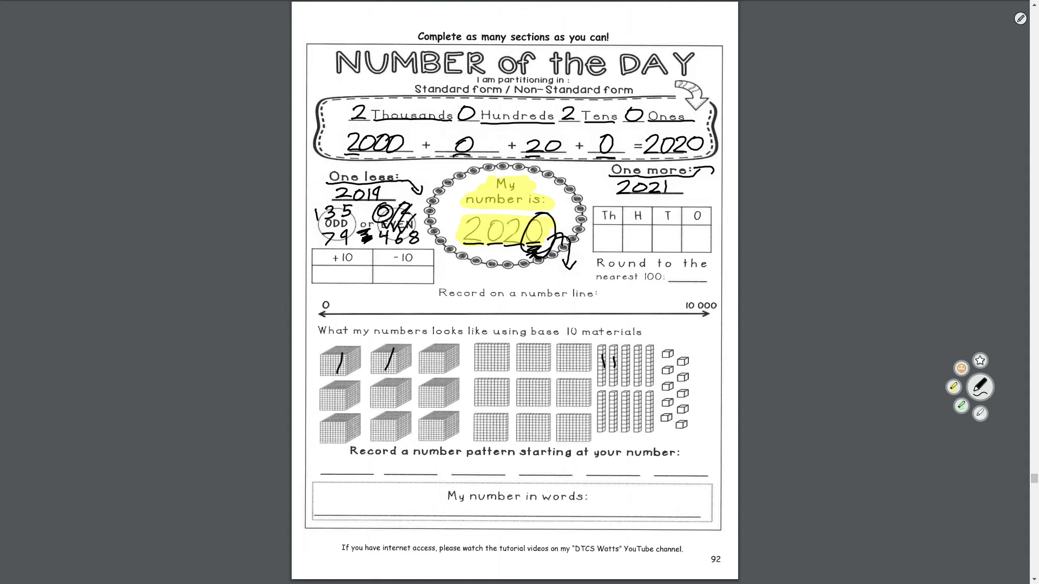
# - Erase the old ink around the 2020 circle and return to the black pen
pyautogui.click(980, 414)
pyautogui.moveTo(578, 271)
pyautogui.mouseDown()
pyautogui.moveTo(521, 238)
pyautogui.moveTo(509, 212)
pyautogui.mouseUp()
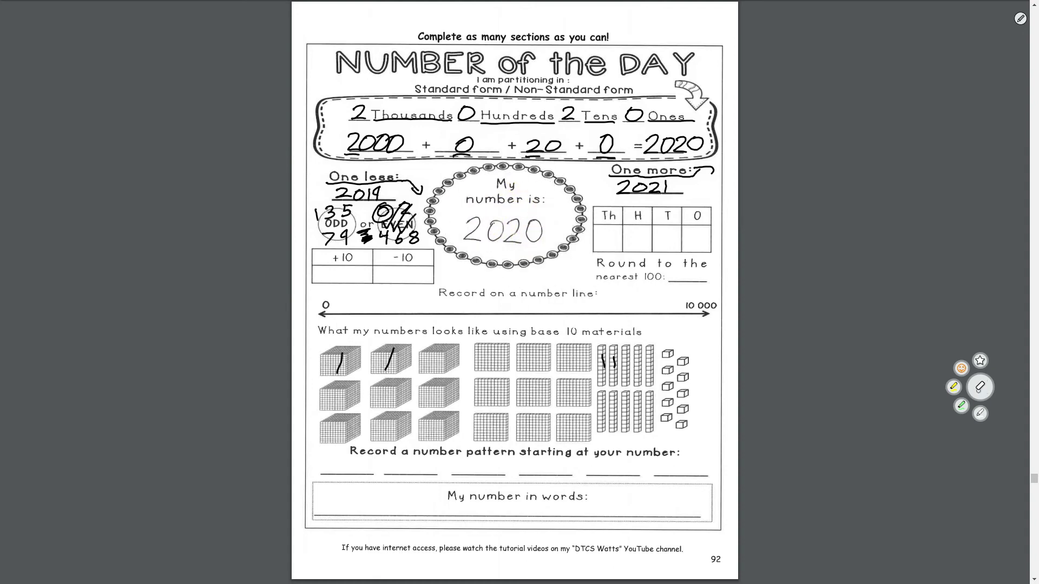
pyautogui.click(978, 390)
# - Write 2030 in the +10 box and 2010 in the −10 box
pyautogui.moveTo(309, 251); pyautogui.dragTo(322, 265)
pyautogui.moveTo(503, 249); pyautogui.dragTo(520, 248)
pyautogui.moveTo(512, 204); pyautogui.dragTo(514, 211)
pyautogui.moveTo(325, 269)
pyautogui.mouseDown()
pyautogui.moveTo(331, 282)
pyautogui.moveTo(341, 270)
pyautogui.moveTo(356, 275)
pyautogui.moveTo(344, 282)
pyautogui.moveTo(370, 276)
pyautogui.moveTo(364, 269)
pyautogui.mouseUp()
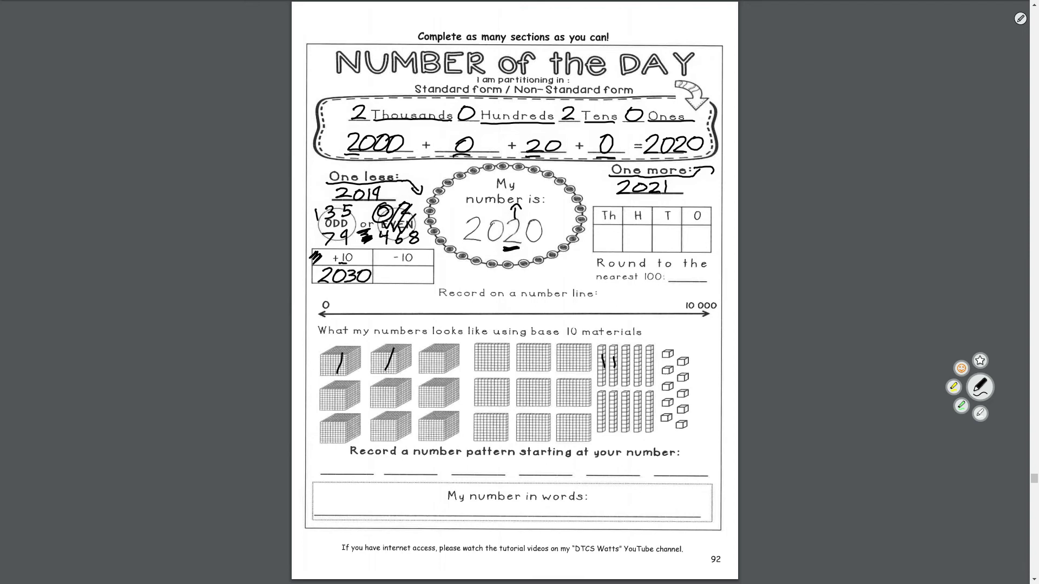
pyautogui.moveTo(399, 263); pyautogui.dragTo(419, 265)
pyautogui.moveTo(509, 250)
pyautogui.mouseDown()
pyautogui.moveTo(508, 274)
pyautogui.moveTo(517, 268)
pyautogui.mouseUp()
pyautogui.moveTo(379, 271)
pyautogui.mouseDown()
pyautogui.moveTo(411, 284)
pyautogui.moveTo(424, 269)
pyautogui.mouseUp()
# - Circle the Th/H/T/O chart and write the digits 2, 0, 2, 0 in it
pyautogui.moveTo(598, 202)
pyautogui.mouseDown()
pyautogui.moveTo(617, 256)
pyautogui.moveTo(711, 246)
pyautogui.moveTo(672, 202)
pyautogui.moveTo(601, 204)
pyautogui.moveTo(621, 224)
pyautogui.mouseUp()
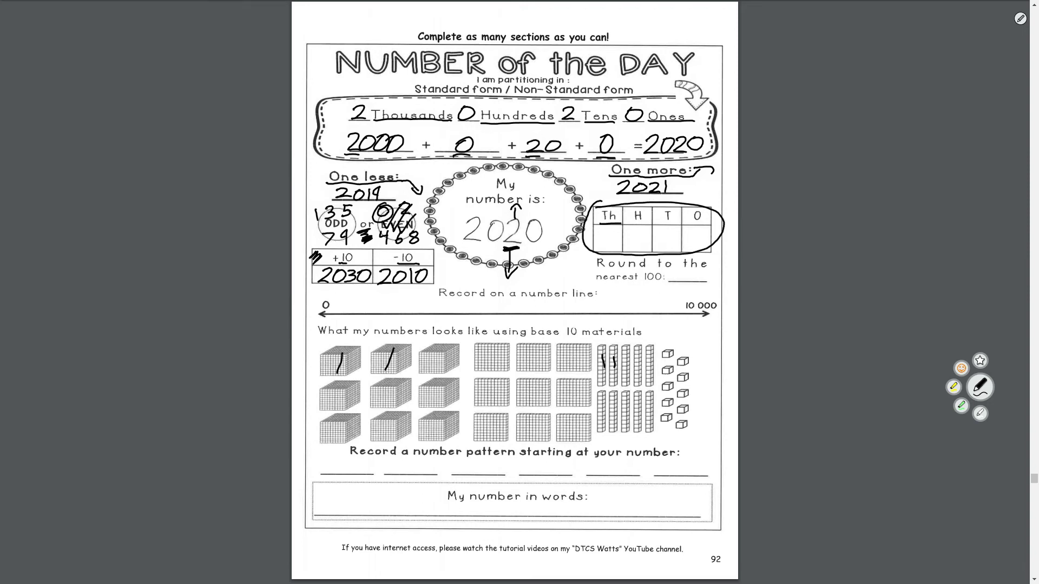
pyautogui.moveTo(465, 246); pyautogui.dragTo(483, 246)
pyautogui.moveTo(601, 233)
pyautogui.mouseDown()
pyautogui.moveTo(621, 248)
pyautogui.moveTo(649, 222)
pyautogui.mouseUp()
pyautogui.moveTo(489, 249); pyautogui.dragTo(503, 248)
pyautogui.moveTo(635, 230)
pyautogui.mouseDown()
pyautogui.moveTo(630, 249)
pyautogui.moveTo(638, 229)
pyautogui.moveTo(677, 223)
pyautogui.mouseUp()
pyautogui.moveTo(510, 250); pyautogui.dragTo(516, 270)
pyautogui.moveTo(657, 234)
pyautogui.mouseDown()
pyautogui.moveTo(672, 233)
pyautogui.moveTo(677, 248)
pyautogui.moveTo(709, 222)
pyautogui.mouseUp()
pyautogui.moveTo(529, 249); pyautogui.dragTo(535, 257)
pyautogui.moveTo(694, 232); pyautogui.dragTo(695, 233)
# - Underline 'Round to the nearest 100' and jot 2000 and 2100 in the margin
pyautogui.moveTo(592, 270); pyautogui.dragTo(713, 269)
pyautogui.moveTo(602, 281); pyautogui.dragTo(660, 281)
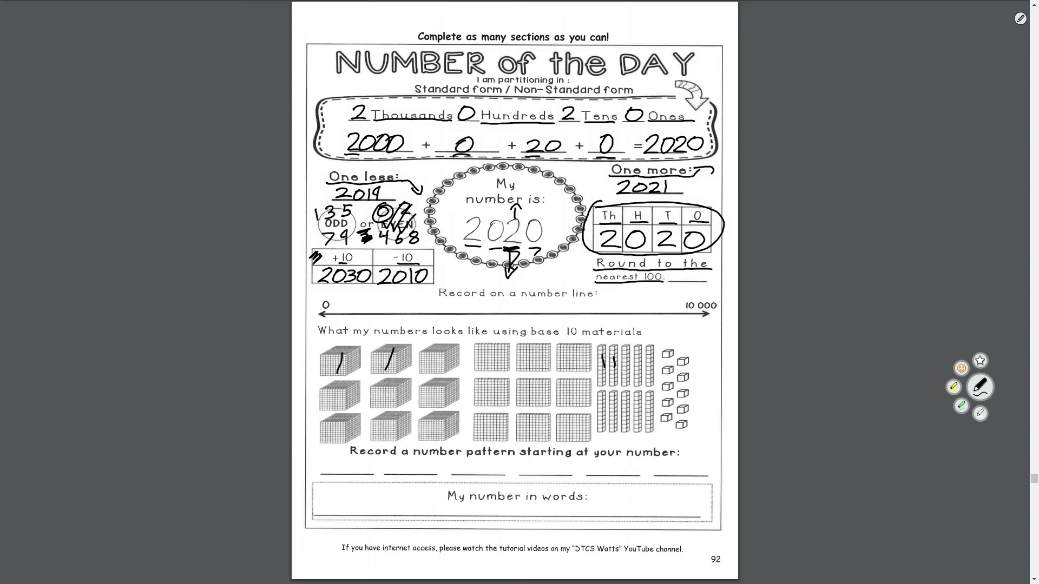
pyautogui.moveTo(794, 151)
pyautogui.mouseDown()
pyautogui.moveTo(821, 175)
pyautogui.moveTo(843, 147)
pyautogui.moveTo(869, 174)
pyautogui.moveTo(877, 147)
pyautogui.mouseUp()
pyautogui.moveTo(905, 145)
pyautogui.mouseDown()
pyautogui.moveTo(893, 153)
pyautogui.moveTo(907, 144)
pyautogui.mouseUp()
pyautogui.moveTo(796, 295)
pyautogui.mouseDown()
pyautogui.moveTo(793, 326)
pyautogui.moveTo(828, 326)
pyautogui.mouseUp()
pyautogui.moveTo(836, 287)
pyautogui.mouseDown()
pyautogui.moveTo(837, 330)
pyautogui.moveTo(868, 291)
pyautogui.mouseUp()
pyautogui.moveTo(888, 295)
pyautogui.mouseDown()
pyautogui.moveTo(878, 324)
pyautogui.moveTo(890, 296)
pyautogui.mouseUp()
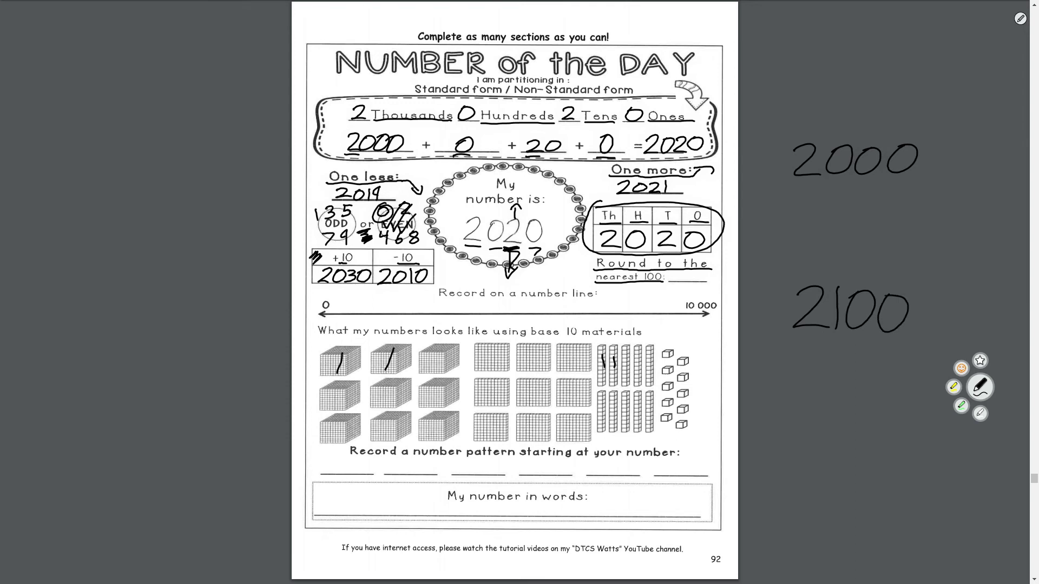
# - Add 2050+ and 2020 between them and write 2000 as the rounded answer
pyautogui.moveTo(800, 224)
pyautogui.mouseDown()
pyautogui.moveTo(828, 245)
pyautogui.moveTo(852, 223)
pyautogui.moveTo(866, 245)
pyautogui.moveTo(867, 232)
pyautogui.mouseUp()
pyautogui.moveTo(867, 221); pyautogui.dragTo(954, 235)
pyautogui.moveTo(860, 248)
pyautogui.mouseDown()
pyautogui.moveTo(861, 280)
pyautogui.moveTo(871, 266)
pyautogui.mouseUp()
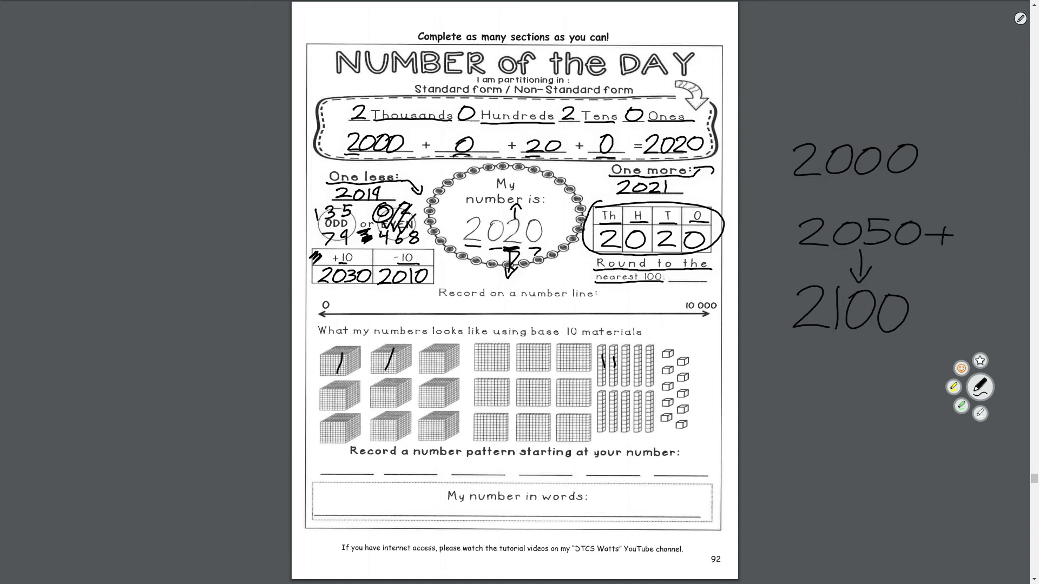
pyautogui.moveTo(808, 193)
pyautogui.mouseDown()
pyautogui.moveTo(829, 208)
pyautogui.moveTo(841, 195)
pyautogui.moveTo(873, 194)
pyautogui.moveTo(875, 209)
pyautogui.mouseUp()
pyautogui.moveTo(892, 193); pyautogui.dragTo(939, 172)
pyautogui.moveTo(668, 274); pyautogui.dragTo(712, 274)
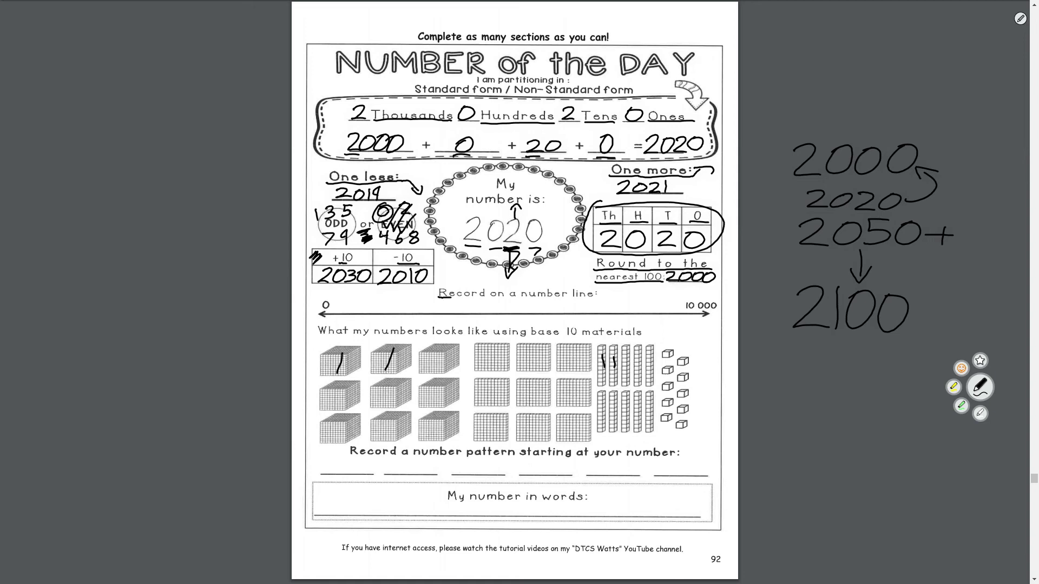
# - Underline the number-line heading and mark the line's ends, 5000 and 2500
pyautogui.moveTo(450, 298); pyautogui.dragTo(601, 299)
pyautogui.moveTo(317, 305); pyautogui.dragTo(315, 317)
pyautogui.moveTo(713, 309); pyautogui.dragTo(712, 329)
pyautogui.moveTo(510, 306)
pyautogui.mouseDown()
pyautogui.moveTo(510, 322)
pyautogui.moveTo(499, 308)
pyautogui.moveTo(521, 307)
pyautogui.mouseUp()
pyautogui.moveTo(531, 301); pyautogui.dragTo(528, 306)
pyautogui.moveTo(416, 308)
pyautogui.mouseDown()
pyautogui.moveTo(415, 320)
pyautogui.moveTo(413, 308)
pyautogui.mouseUp()
pyautogui.moveTo(414, 296); pyautogui.dragTo(436, 308)
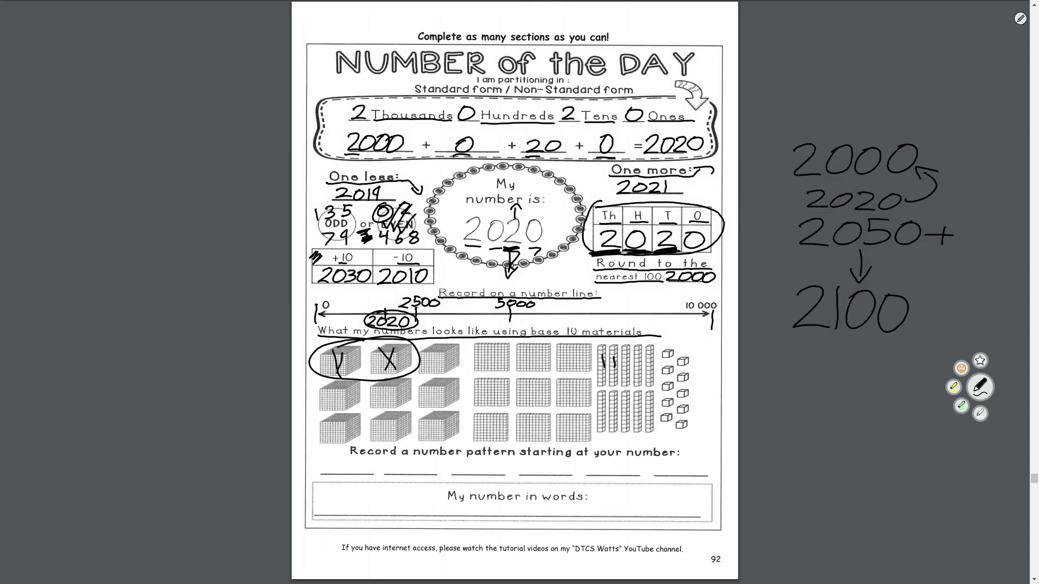
# - Circle the two tens rods, underline 2020 in the chart, and write 2020 as the pattern start
pyautogui.moveTo(602, 354); pyautogui.dragTo(604, 377)
pyautogui.moveTo(612, 353); pyautogui.dragTo(614, 373)
pyautogui.moveTo(600, 336)
pyautogui.mouseDown()
pyautogui.moveTo(595, 370)
pyautogui.moveTo(621, 373)
pyautogui.moveTo(592, 341)
pyautogui.mouseUp()
pyautogui.moveTo(680, 252); pyautogui.dragTo(707, 254)
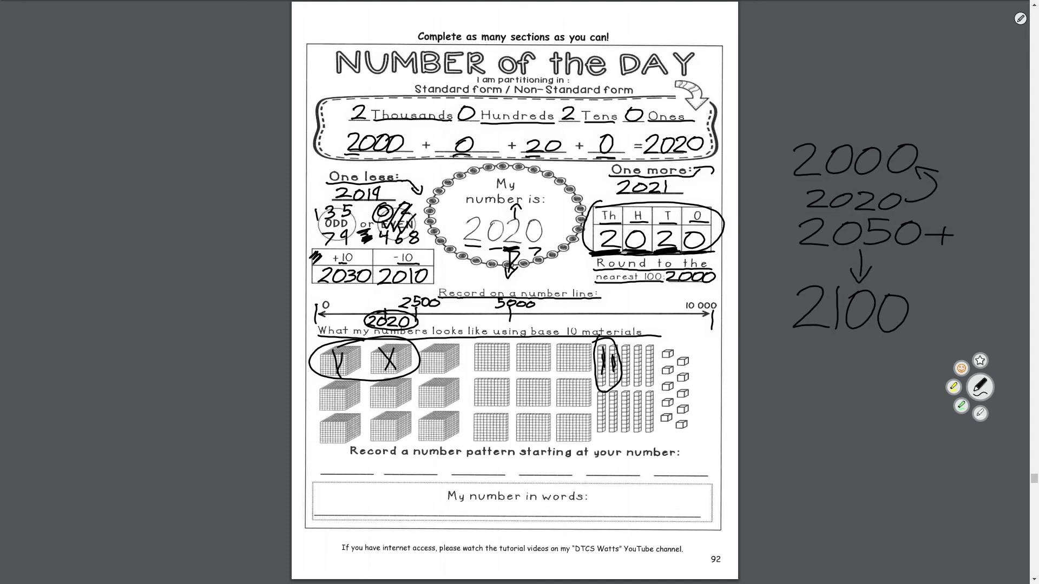
pyautogui.moveTo(598, 285); pyautogui.dragTo(620, 286)
pyautogui.moveTo(350, 457); pyautogui.dragTo(687, 458)
pyautogui.moveTo(320, 463)
pyautogui.mouseDown()
pyautogui.moveTo(354, 475)
pyautogui.moveTo(362, 465)
pyautogui.mouseUp()
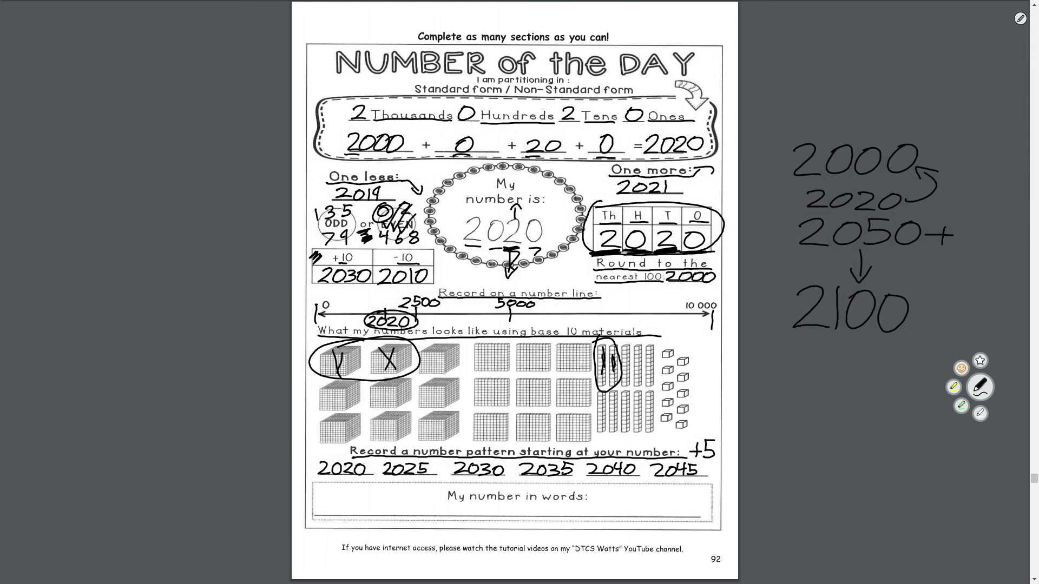
# - Work out 28 + 25 = 53 in the margin, carrying the 1 and circling 53
pyautogui.moveTo(782, 379); pyautogui.dragTo(802, 403)
pyautogui.moveTo(816, 378); pyautogui.dragTo(812, 377)
pyautogui.moveTo(758, 415); pyautogui.dragTo(799, 432)
pyautogui.moveTo(814, 432)
pyautogui.mouseDown()
pyautogui.moveTo(805, 433)
pyautogui.moveTo(818, 407)
pyautogui.mouseUp()
pyautogui.moveTo(765, 438)
pyautogui.mouseDown()
pyautogui.moveTo(828, 444)
pyautogui.moveTo(805, 471)
pyautogui.mouseUp()
pyautogui.moveTo(789, 355); pyautogui.dragTo(790, 368)
pyautogui.moveTo(785, 469)
pyautogui.mouseDown()
pyautogui.moveTo(786, 447)
pyautogui.moveTo(800, 445)
pyautogui.mouseUp()
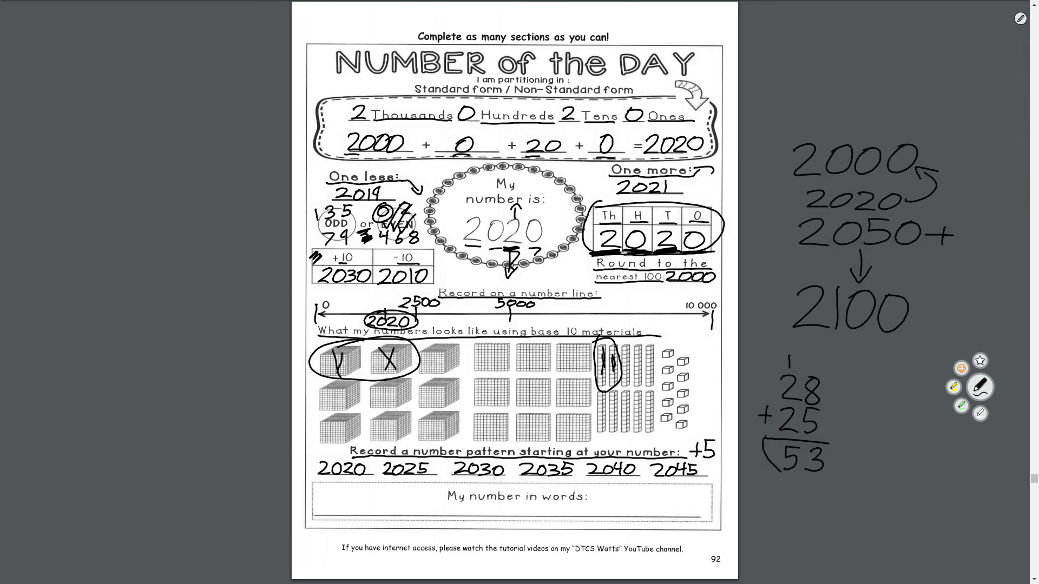
pyautogui.moveTo(807, 485)
pyautogui.mouseDown()
pyautogui.moveTo(769, 436)
pyautogui.moveTo(859, 470)
pyautogui.moveTo(774, 437)
pyautogui.mouseUp()
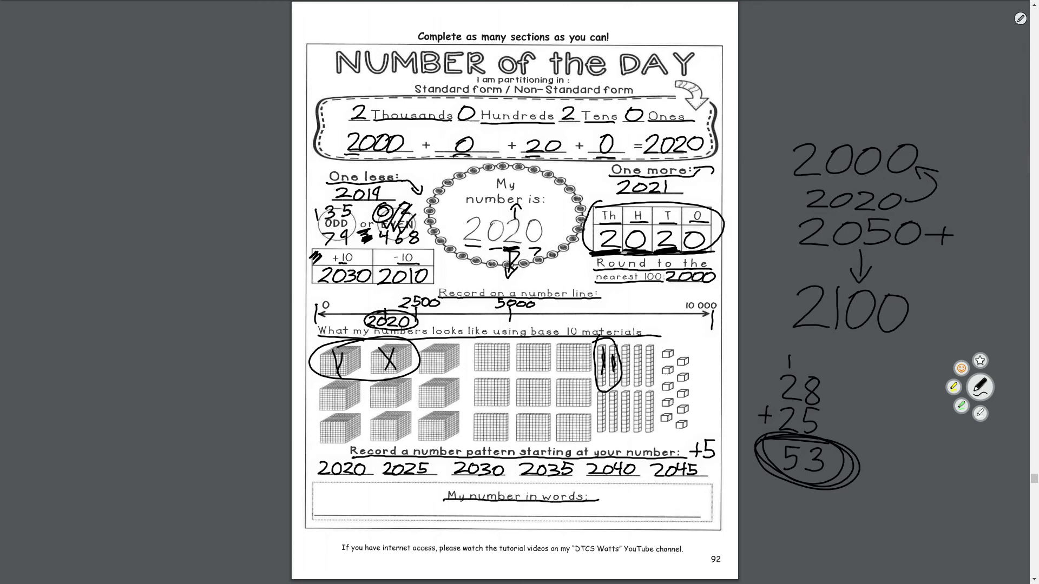
# - Thicken the underline beneath 2020, then erase the handwriting at the bottom of the page
pyautogui.moveTo(459, 248); pyautogui.dragTo(563, 255)
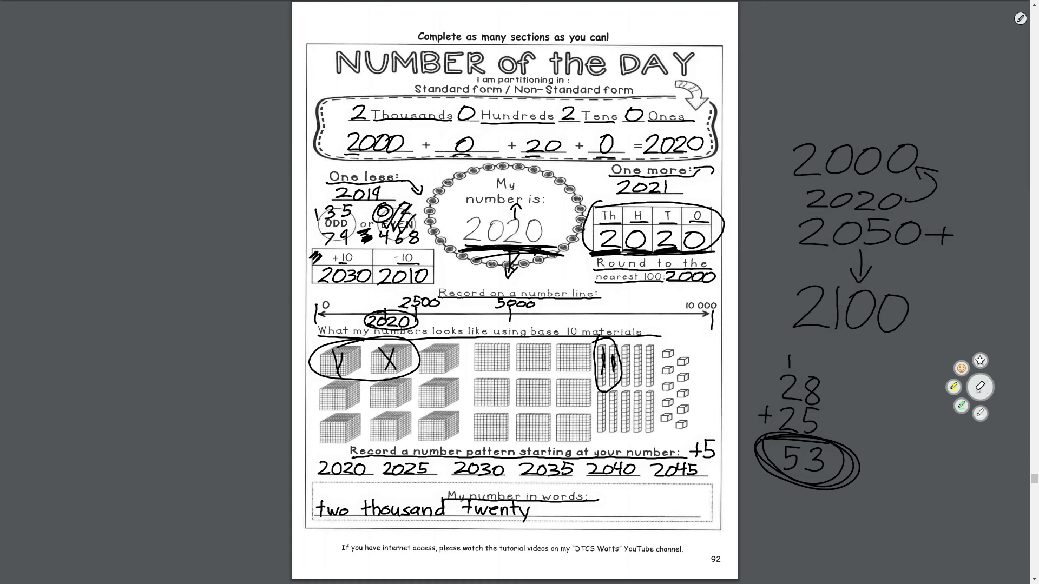
pyautogui.moveTo(225, 506)
pyautogui.mouseDown()
pyautogui.moveTo(308, 522)
pyautogui.moveTo(583, 522)
pyautogui.moveTo(843, 470)
pyautogui.moveTo(955, 241)
pyautogui.moveTo(840, 84)
pyautogui.moveTo(551, 47)
pyautogui.moveTo(232, 190)
pyautogui.moveTo(227, 492)
pyautogui.moveTo(547, 565)
pyautogui.moveTo(825, 517)
pyautogui.moveTo(1007, 263)
pyautogui.moveTo(703, 303)
pyautogui.moveTo(534, 255)
pyautogui.moveTo(379, 465)
pyautogui.moveTo(533, 475)
pyautogui.moveTo(800, 429)
pyautogui.moveTo(823, 379)
pyautogui.mouseUp()
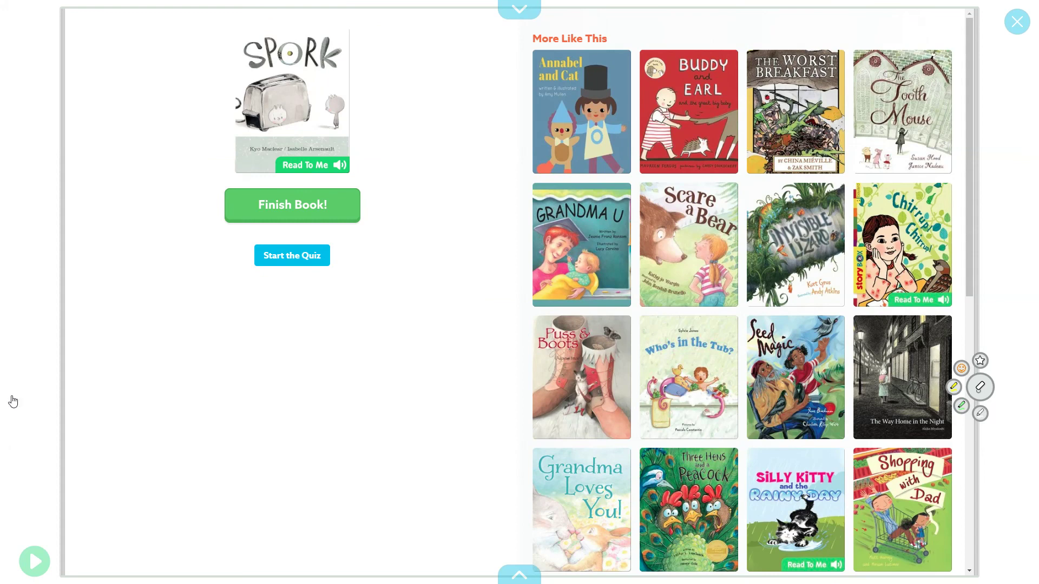
# - Mark Spork as finished, then scroll down through the More Like This suggestions
pyautogui.click(275, 205)
pyautogui.moveTo(238, 112)
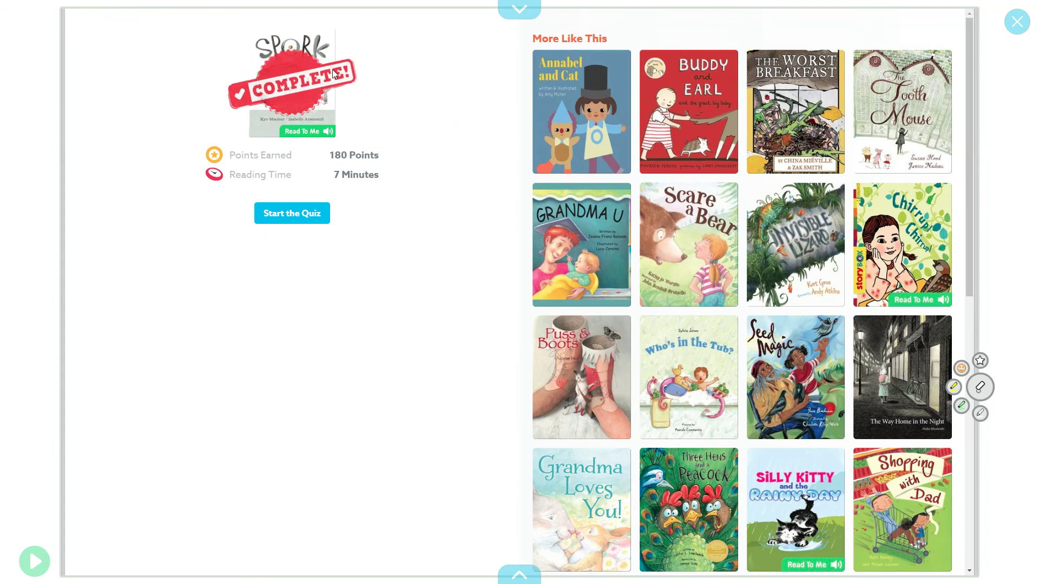
pyautogui.scroll(-2, 772, 247)
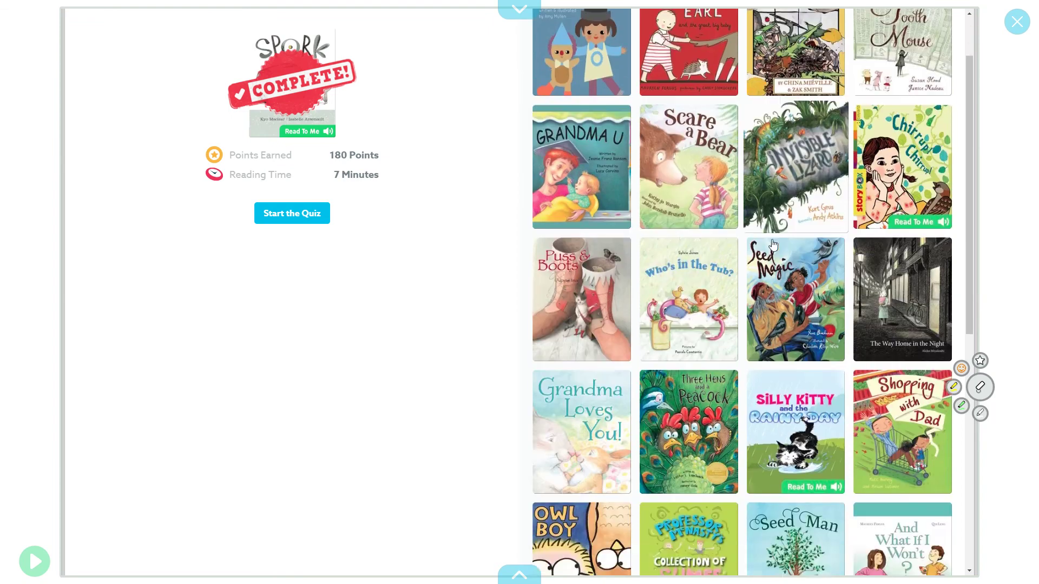
pyautogui.scroll(-2, 772, 246)
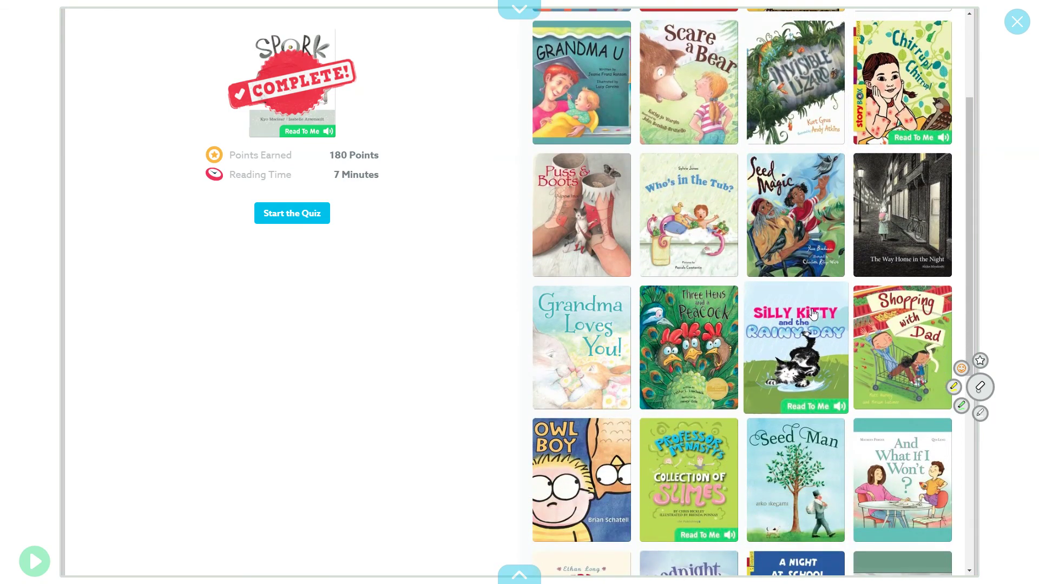
pyautogui.scroll(-2, 813, 314)
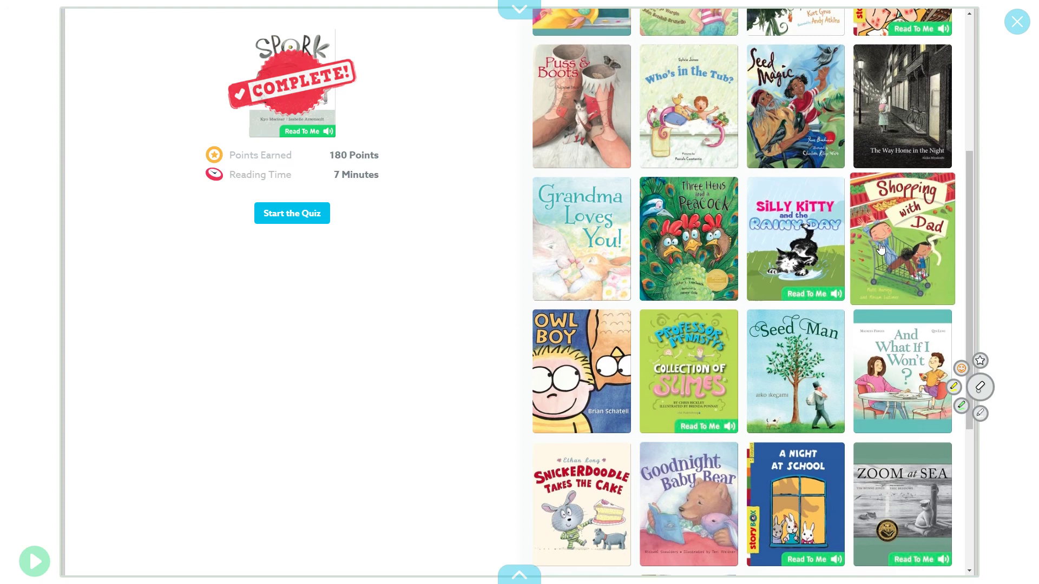
pyautogui.scroll(-1, 879, 246)
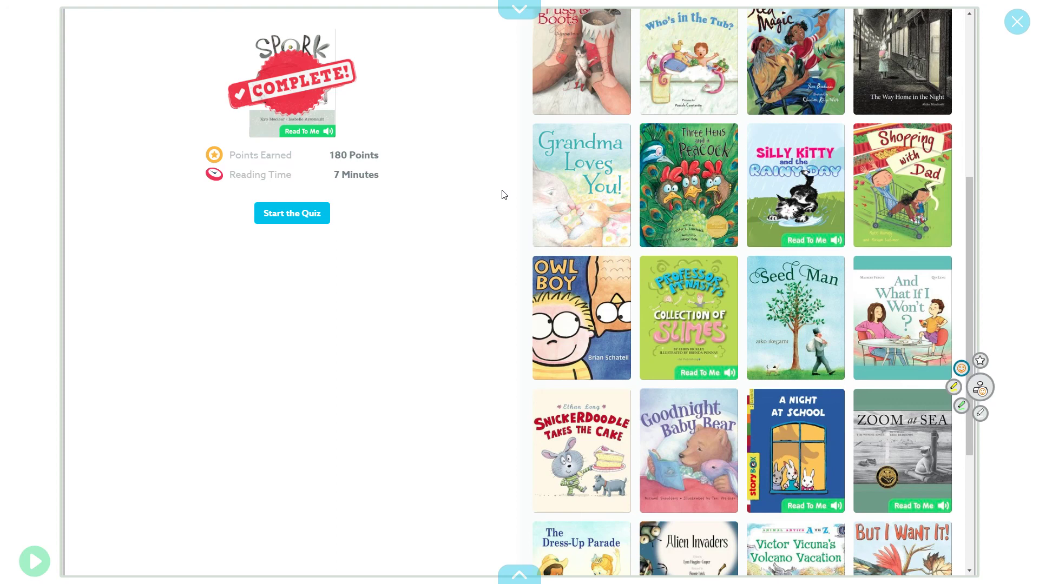
# - Stamp a closed ring of orange smileys forming the face outline on the left page
pyautogui.click(220, 359)
pyautogui.click(251, 325)
pyautogui.click(280, 294)
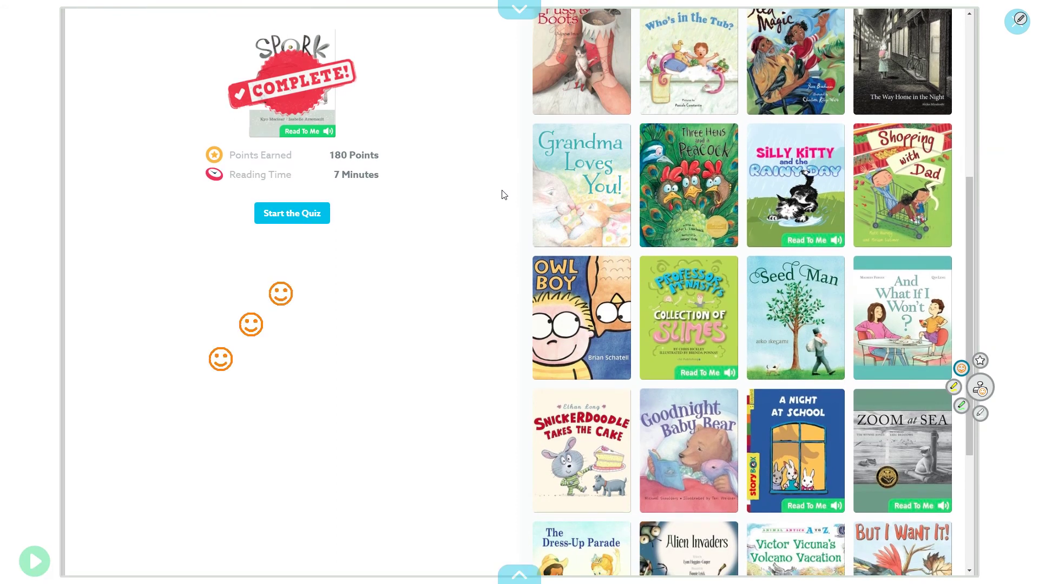
pyautogui.click(325, 266)
pyautogui.click(365, 285)
pyautogui.click(403, 317)
pyautogui.click(439, 360)
pyautogui.click(453, 409)
pyautogui.click(421, 434)
pyautogui.click(386, 454)
pyautogui.click(347, 466)
pyautogui.click(312, 472)
pyautogui.click(279, 467)
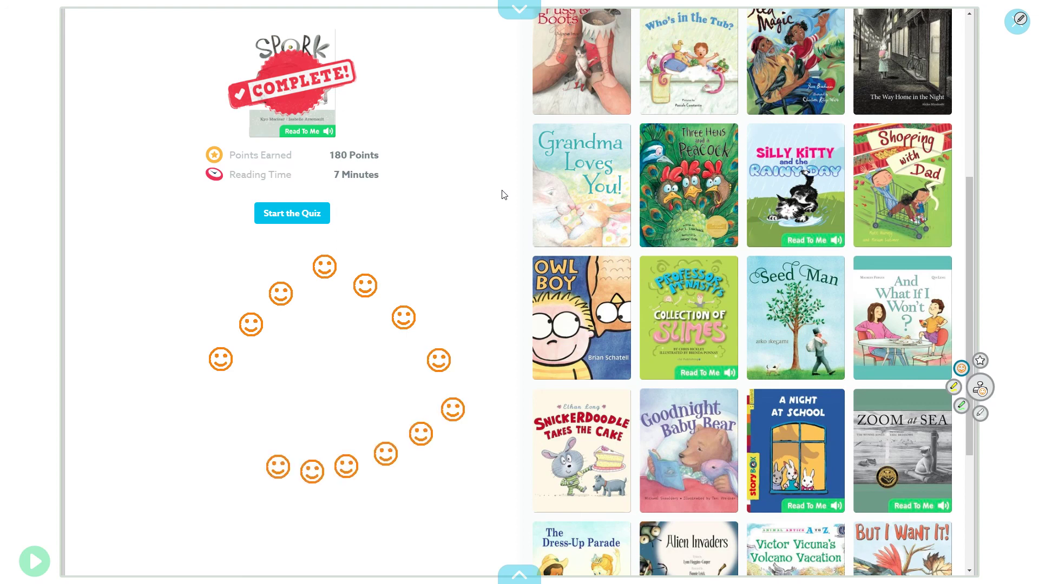
pyautogui.click(251, 451)
pyautogui.click(231, 427)
pyautogui.click(213, 396)
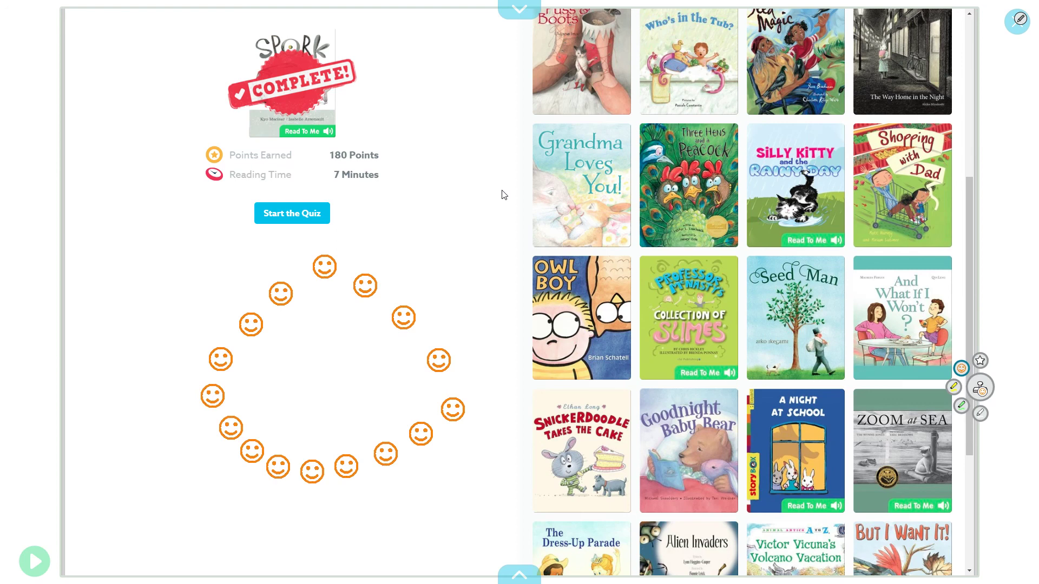
# - Stamp two eyes, a nose and a curved smile inside the face, then thicken the outline
pyautogui.click(292, 341)
pyautogui.click(361, 336)
pyautogui.click(330, 380)
pyautogui.click(277, 396)
pyautogui.click(292, 412)
pyautogui.click(304, 423)
pyautogui.click(321, 429)
pyautogui.click(335, 429)
pyautogui.click(346, 429)
pyautogui.click(358, 424)
pyautogui.click(372, 419)
pyautogui.click(382, 409)
pyautogui.click(390, 395)
pyautogui.moveTo(207, 381)
pyautogui.mouseDown()
pyautogui.moveTo(236, 321)
pyautogui.moveTo(304, 265)
pyautogui.moveTo(344, 263)
pyautogui.moveTo(398, 301)
pyautogui.mouseUp()
pyautogui.moveTo(360, 268)
pyautogui.mouseDown()
pyautogui.moveTo(413, 304)
pyautogui.moveTo(460, 379)
pyautogui.moveTo(441, 430)
pyautogui.moveTo(419, 444)
pyautogui.moveTo(322, 474)
pyautogui.moveTo(265, 465)
pyautogui.moveTo(228, 420)
pyautogui.moveTo(209, 346)
pyautogui.mouseUp()
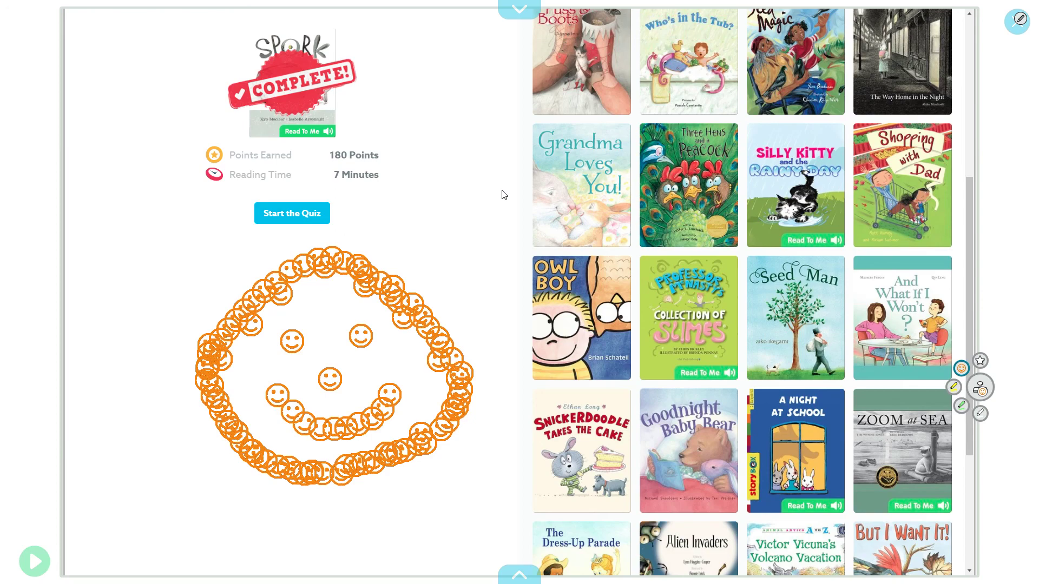